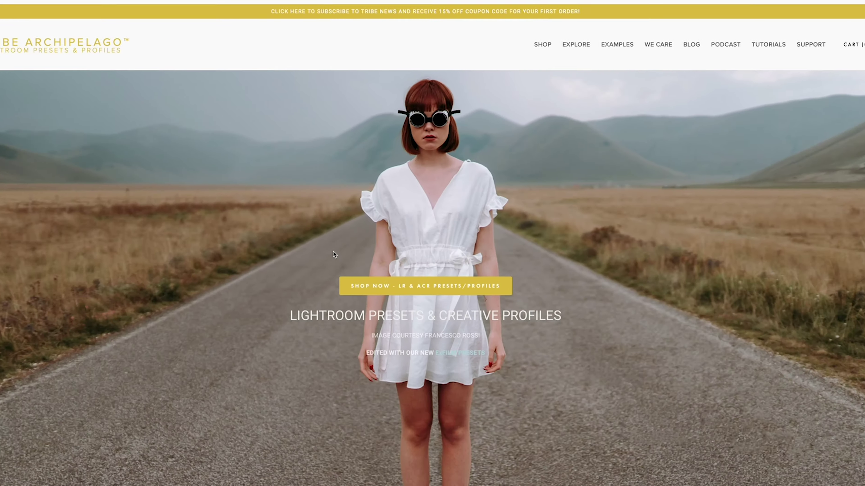
Browse the Tribe Archipelago shop and open the ExFilm LR/ACR Presets + Profiles product
click(630, 52)
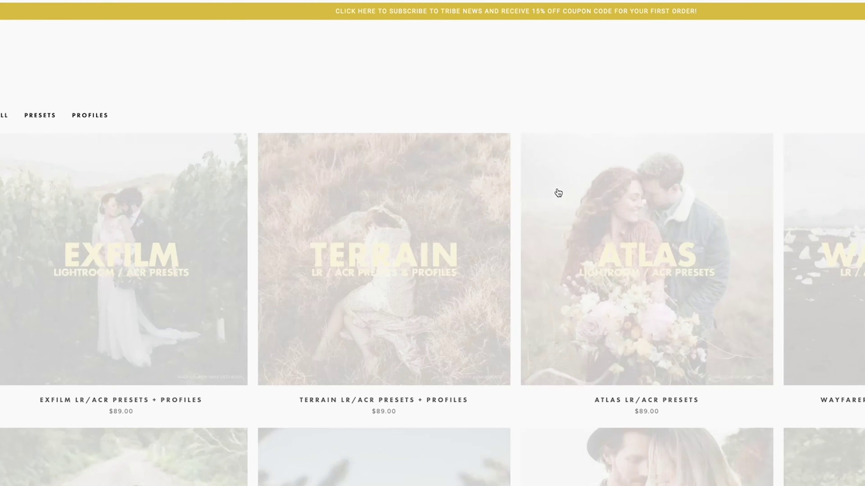
click(228, 271)
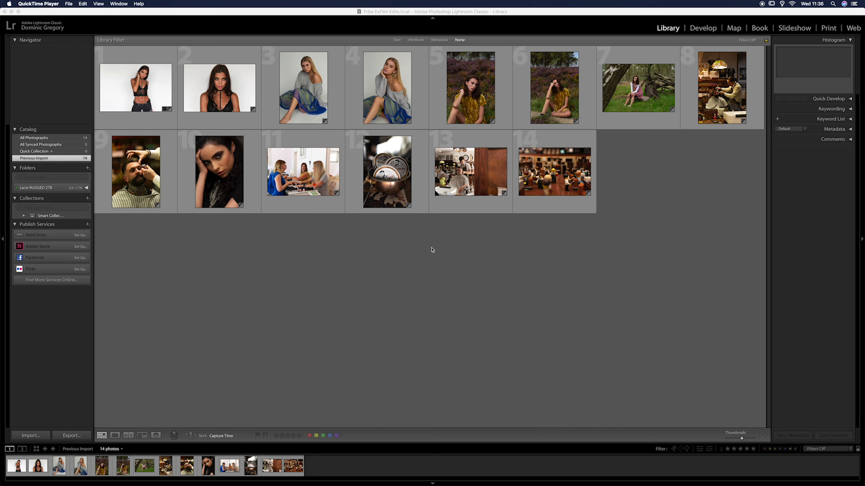
Bring the first photo into the Develop module in Lightroom Classic and apply the Archipelago ExFilm 05 preset
click(705, 32)
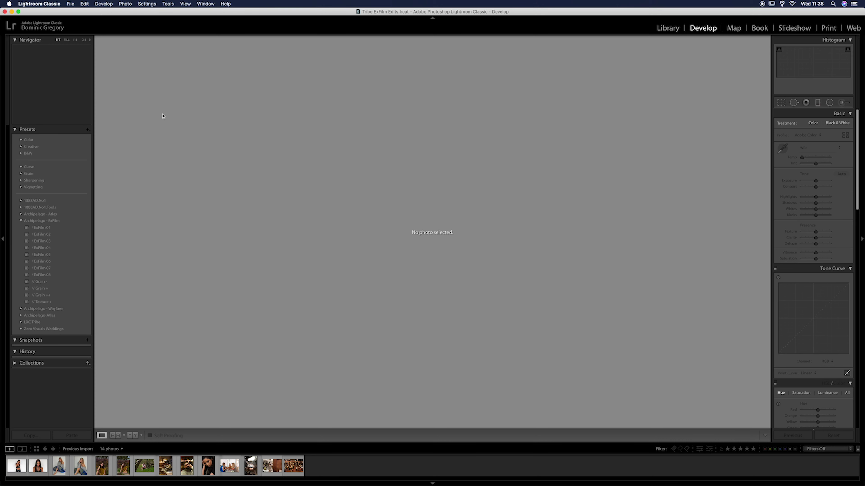
click(18, 471)
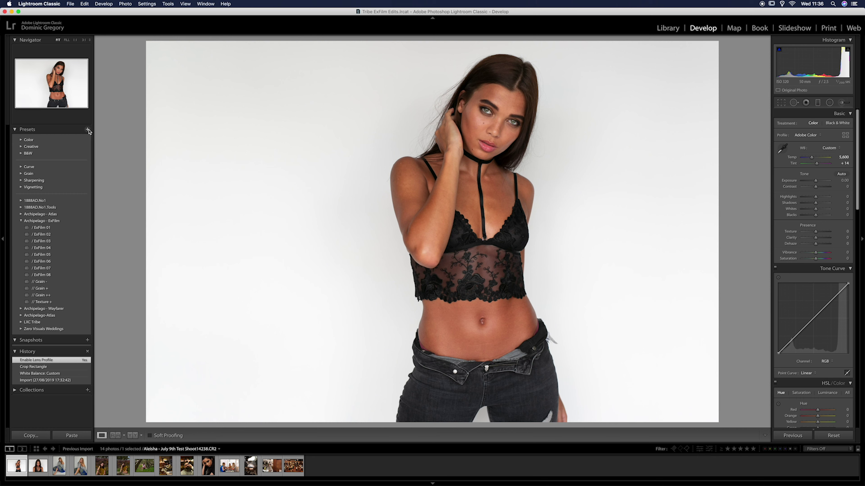
click(87, 130)
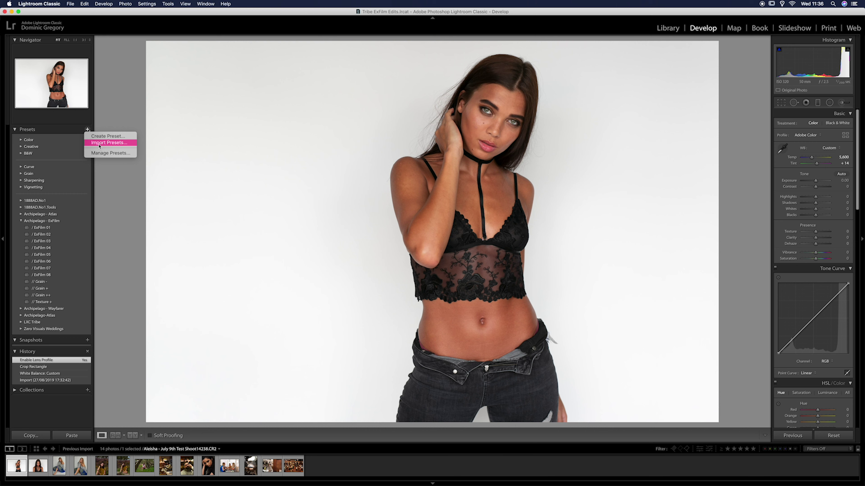
click(121, 118)
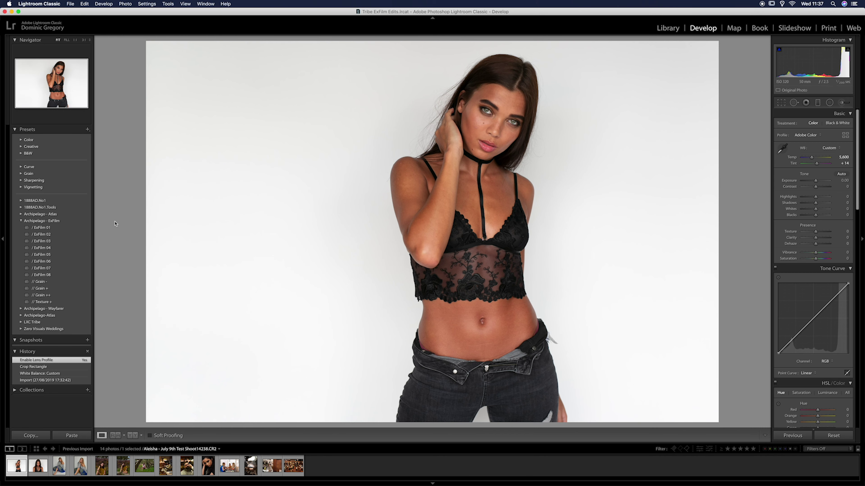
mouse_move(77, 228)
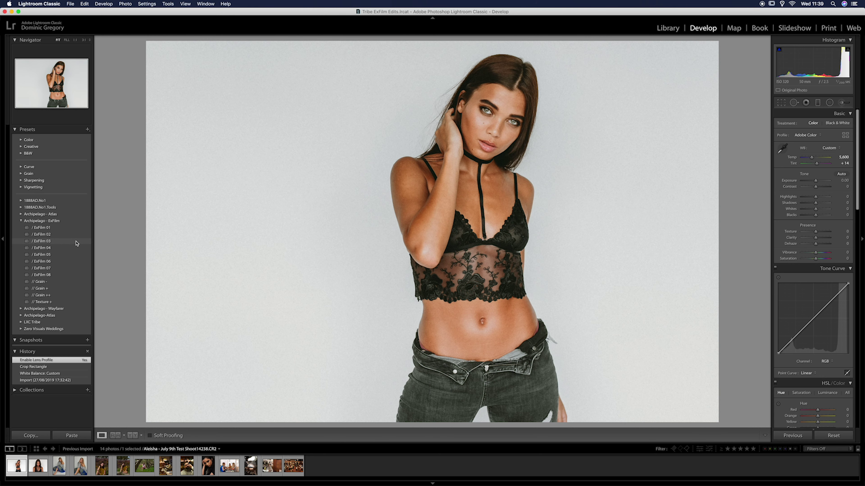
click(75, 255)
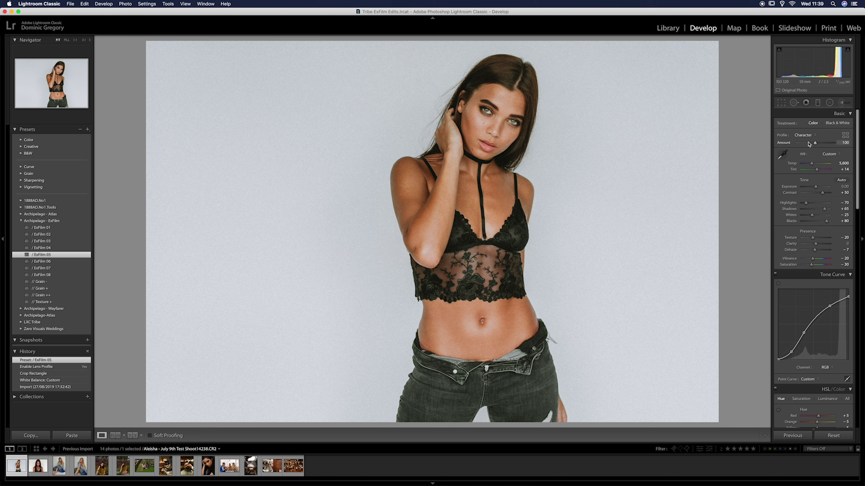
Set the Character profile amount to 0 and inspect the lace top and skin up close
drag(814, 143, 790, 147)
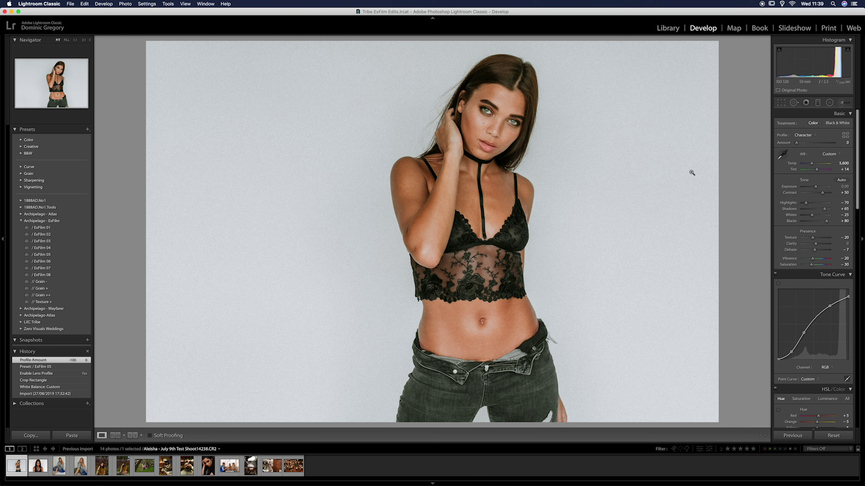
click(516, 242)
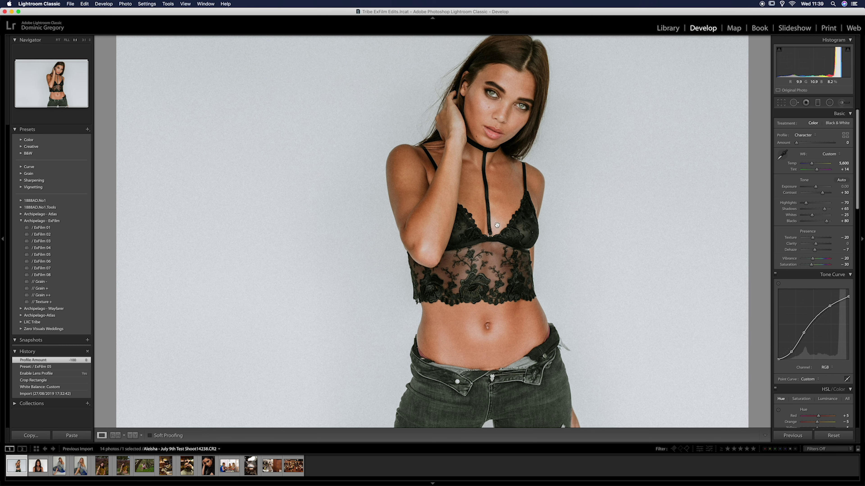
click(511, 234)
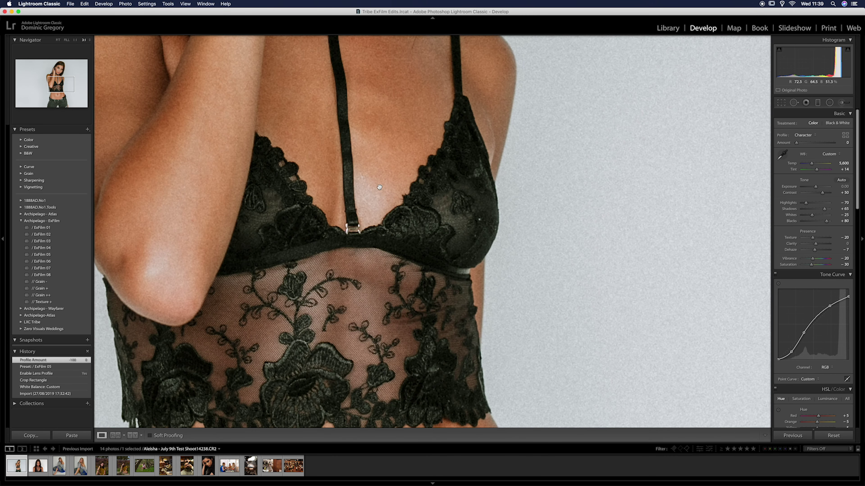
drag(445, 226, 461, 142)
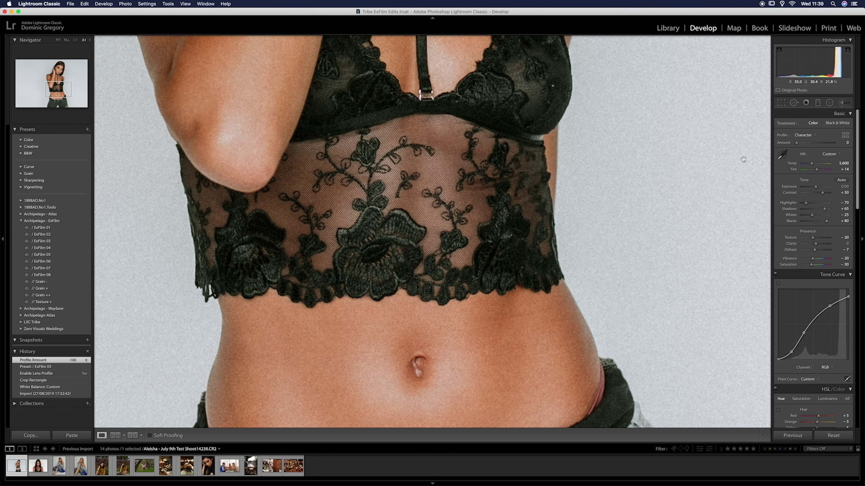
Set the Character profile amount to 200 and check the detail before returning to the full image
drag(797, 144, 837, 146)
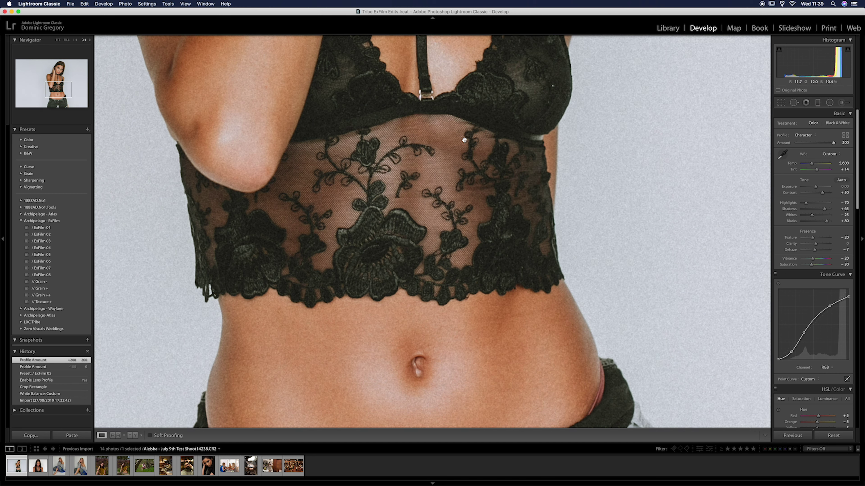
scroll(433, 191, down, 10)
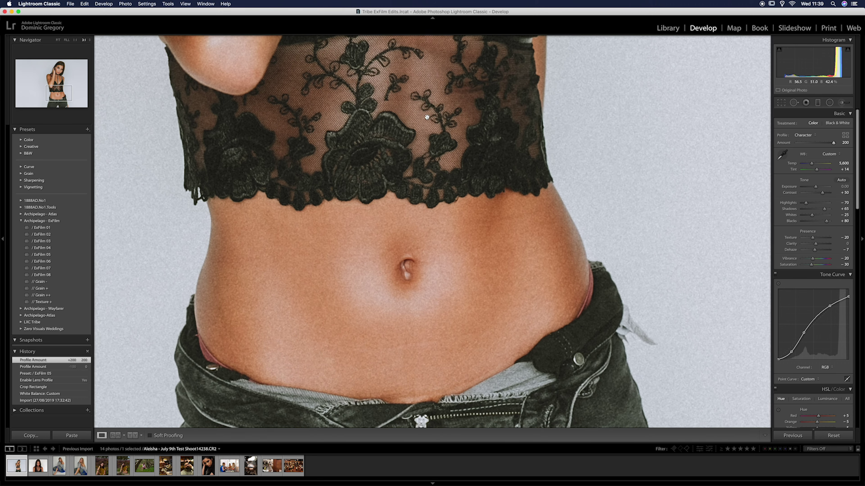
click(465, 192)
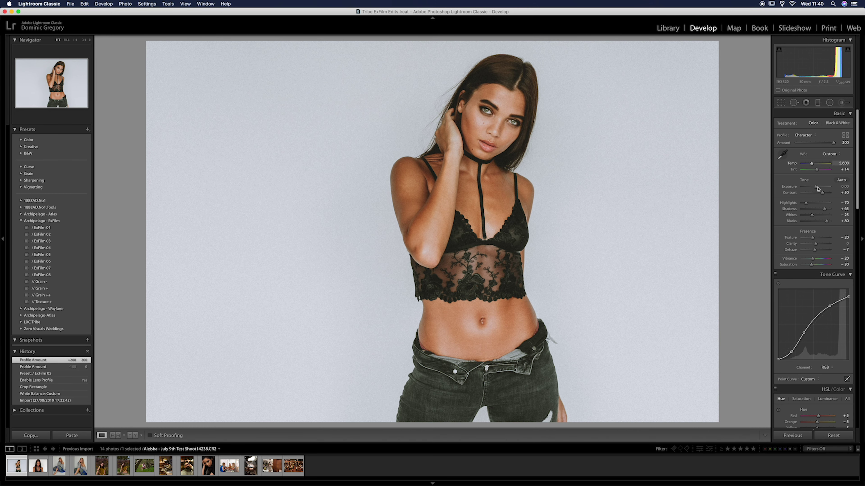
Lower the first photo's Shadows to +46
drag(824, 209, 820, 211)
drag(820, 210, 822, 211)
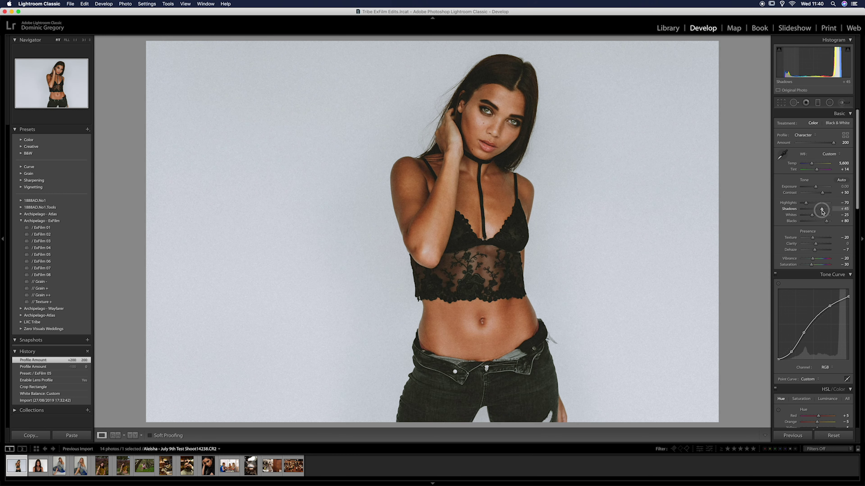
drag(822, 212, 822, 211)
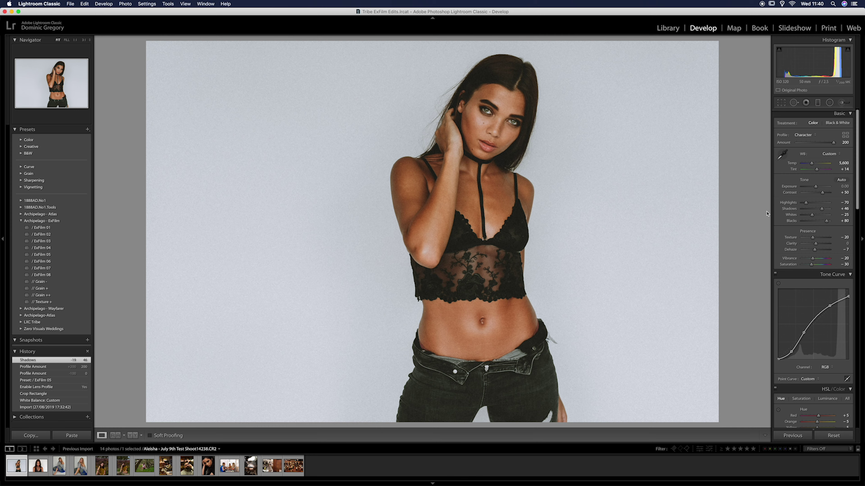
Review the edited photo as a single image in the Library module and return to Develop
click(667, 27)
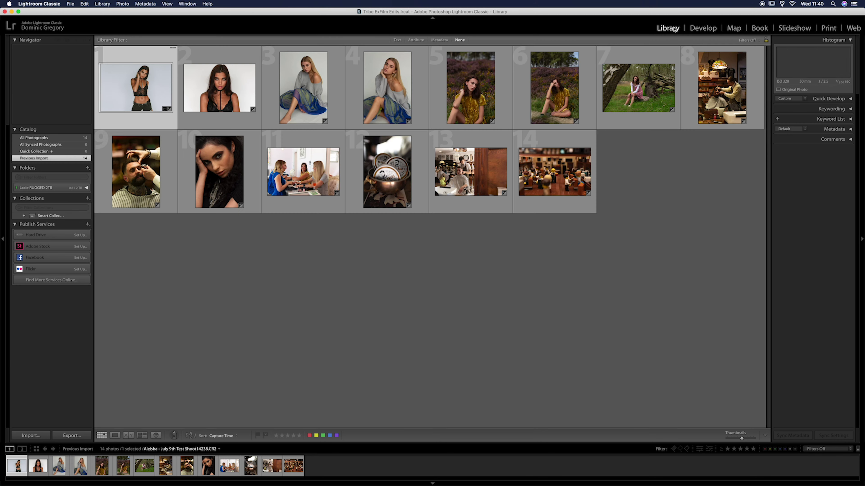
click(115, 436)
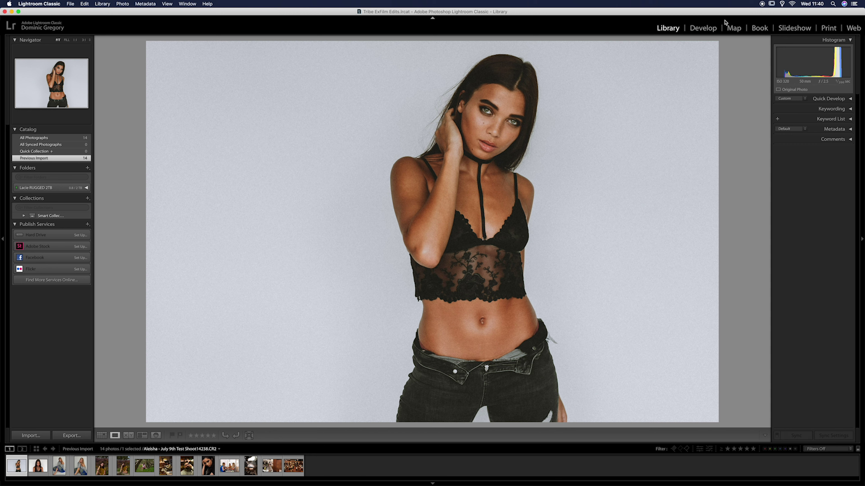
click(702, 28)
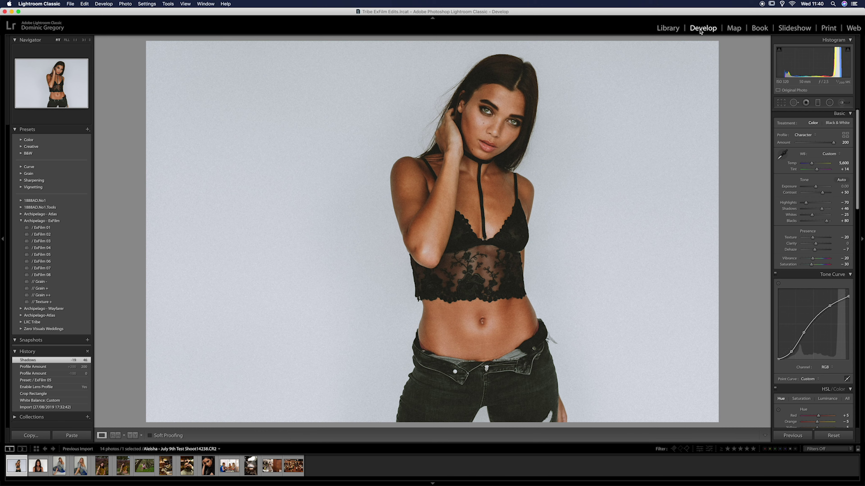
Apply the ExFilm 02 preset to the second photo and set its Character profile amount to 173
click(38, 466)
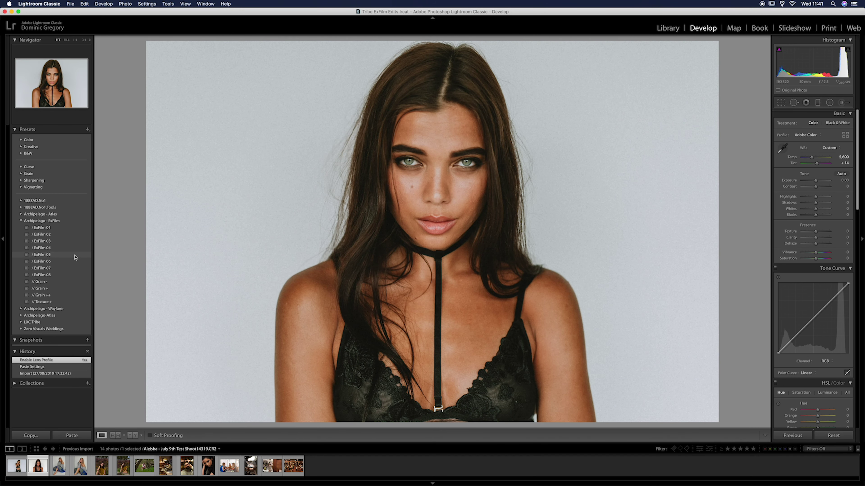
click(73, 235)
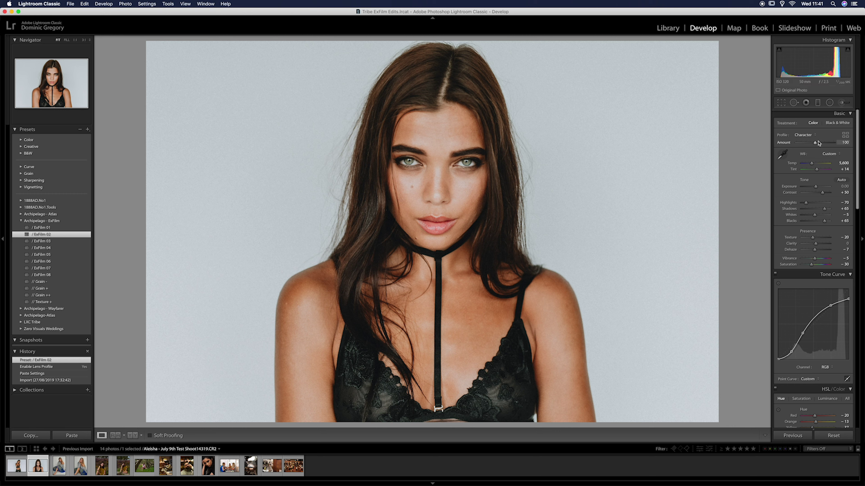
mouse_move(815, 143)
mouse_down()
mouse_move(795, 145)
mouse_move(862, 147)
mouse_move(778, 147)
mouse_move(829, 145)
mouse_up()
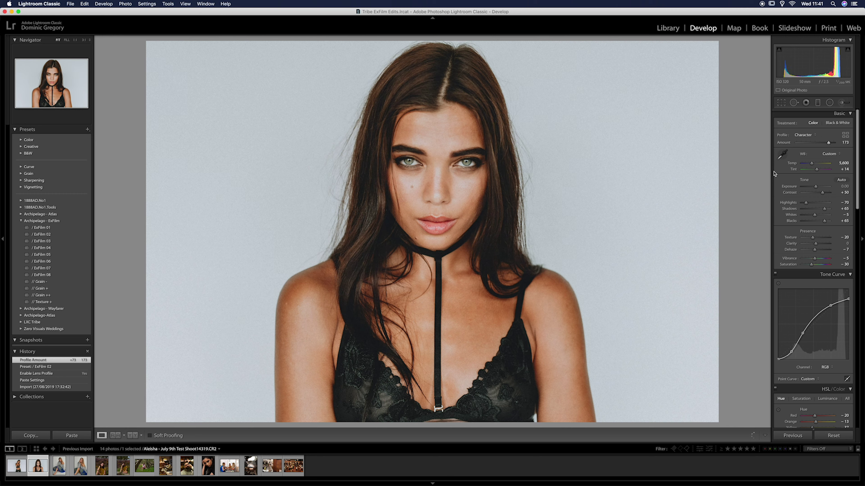
Darken the second photo by setting Shadows to +47 and Exposure to -0.40
drag(824, 210, 821, 211)
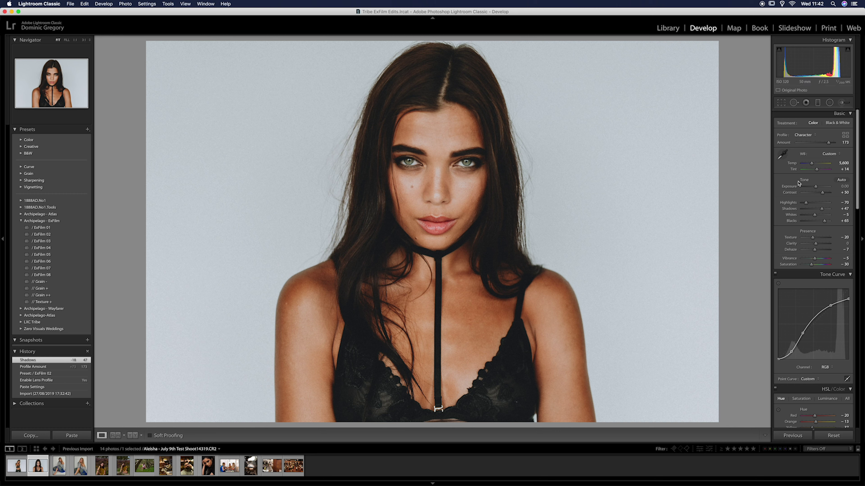
click(815, 187)
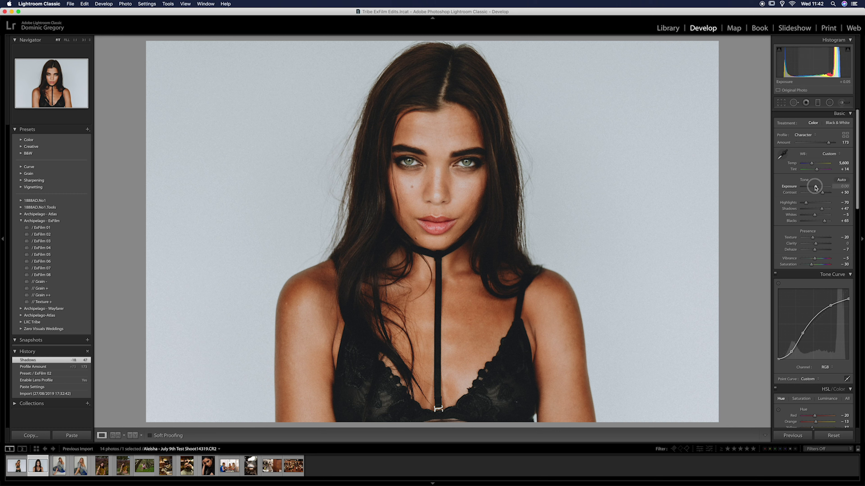
drag(814, 187, 814, 187)
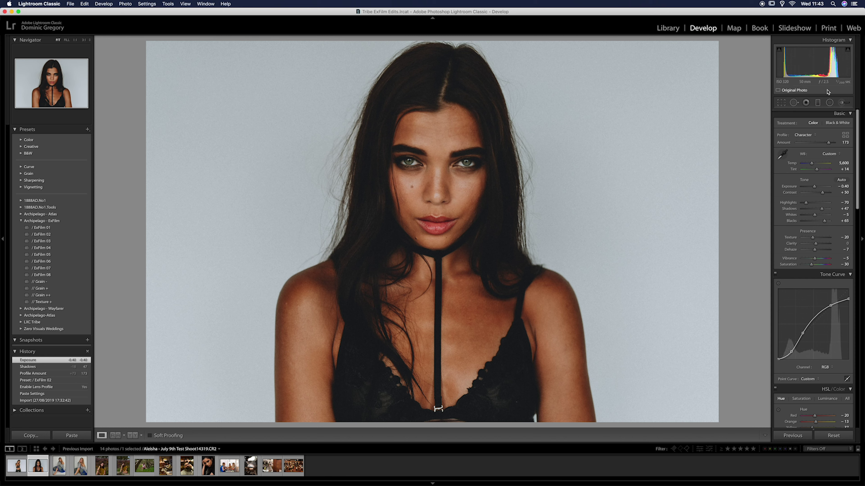
Add a small inverted radial filter over the eye on the portrait's left side and adjust its exposure
click(829, 103)
mouse_move(401, 157)
mouse_down()
mouse_move(419, 170)
mouse_move(409, 162)
mouse_up()
drag(828, 148, 817, 150)
click(829, 103)
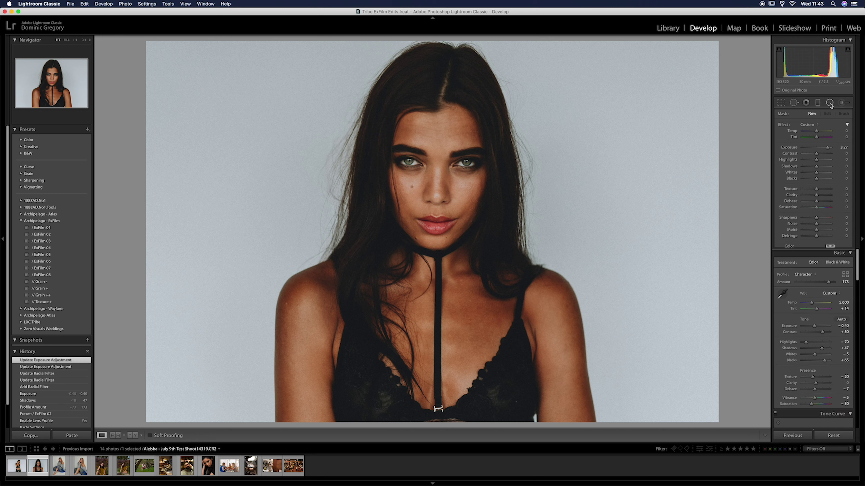
Add a matching radial filter over the other eye, resetting its exposure and setting it to 0.03
click(830, 103)
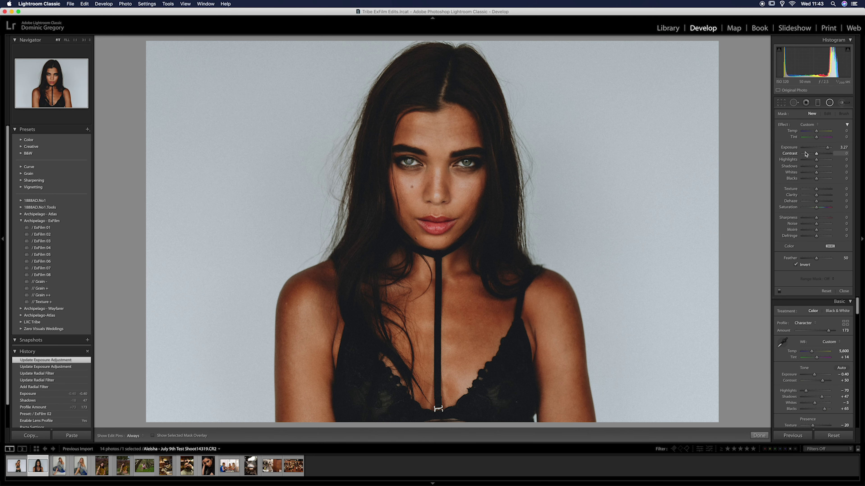
double_click(791, 149)
mouse_move(457, 158)
mouse_down()
mouse_move(477, 168)
mouse_move(467, 163)
mouse_up()
drag(816, 148, 816, 148)
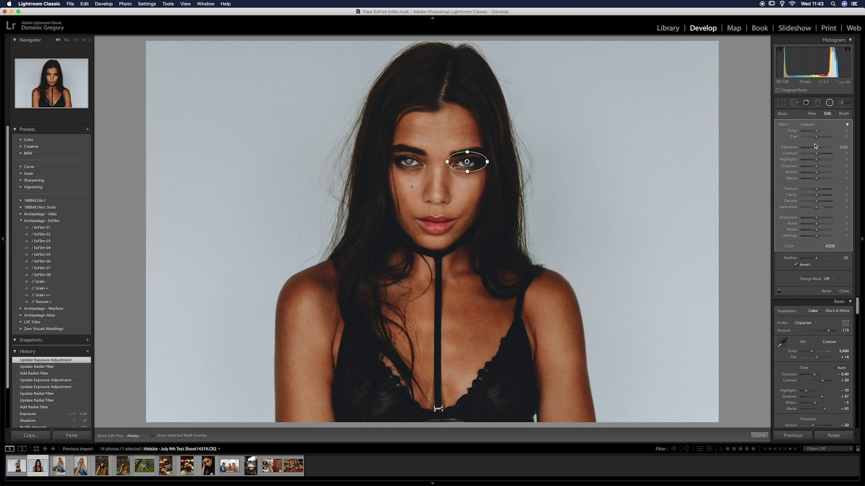
click(829, 104)
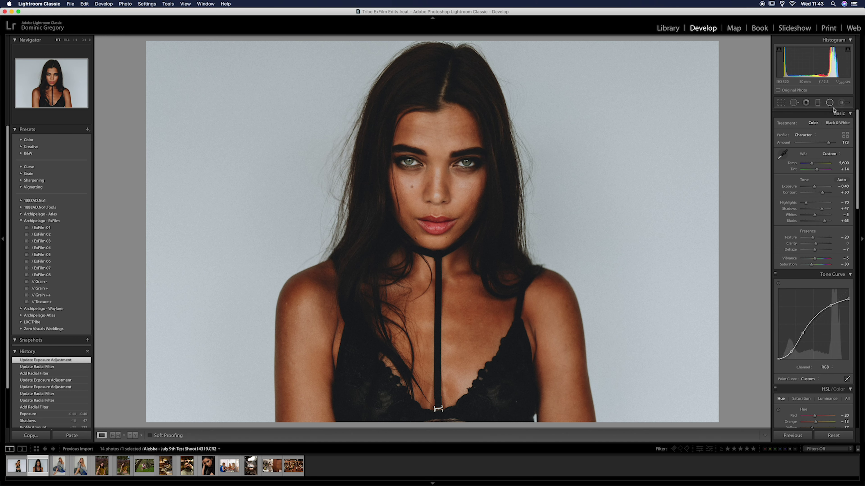
Compare the first and second edited photos side by side in the Library's Survey view
click(659, 30)
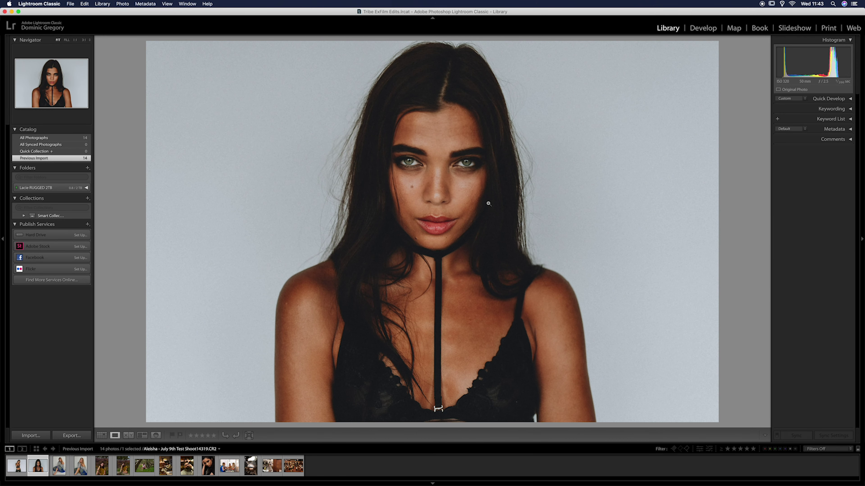
super+click(17, 466)
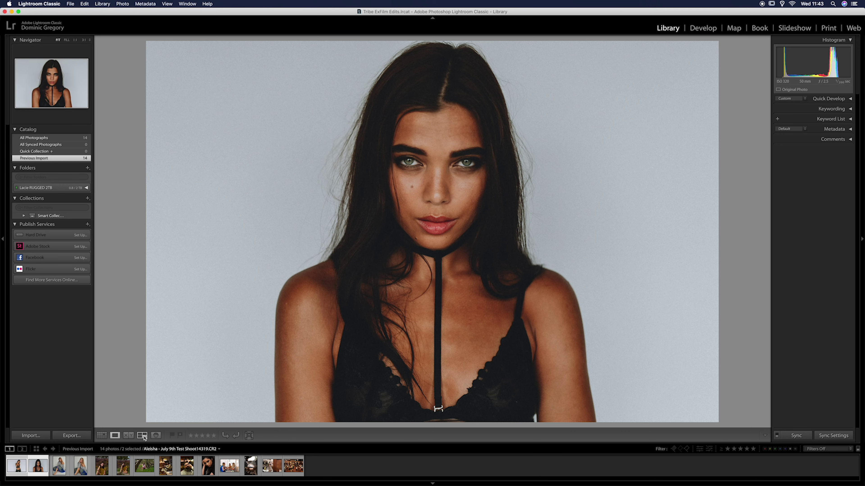
click(143, 435)
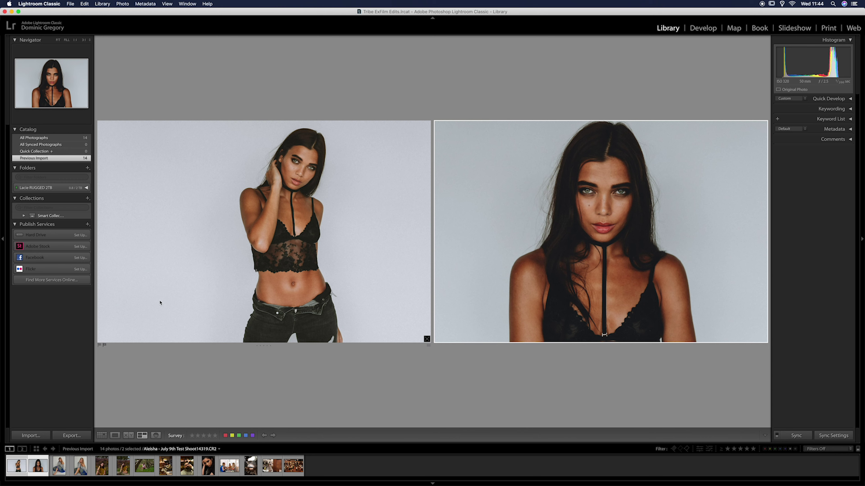
Open the third photo, the seated model in a grey sweater and blue skirt, in the Develop module
click(62, 474)
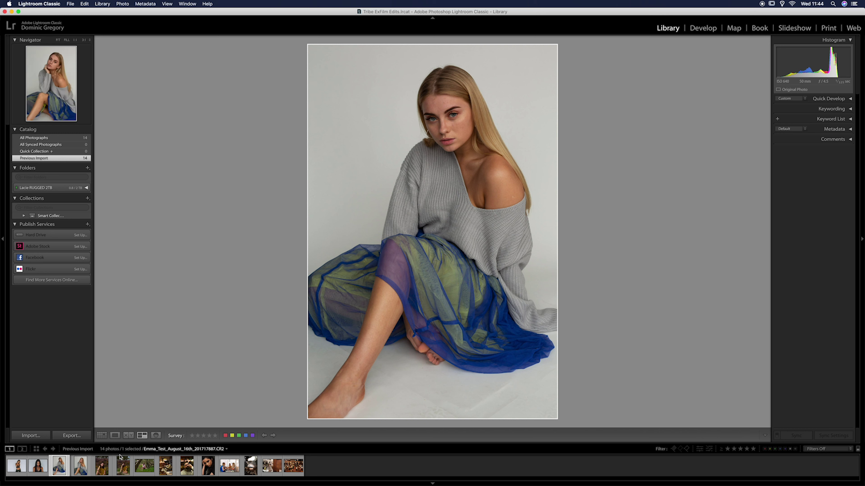
click(702, 29)
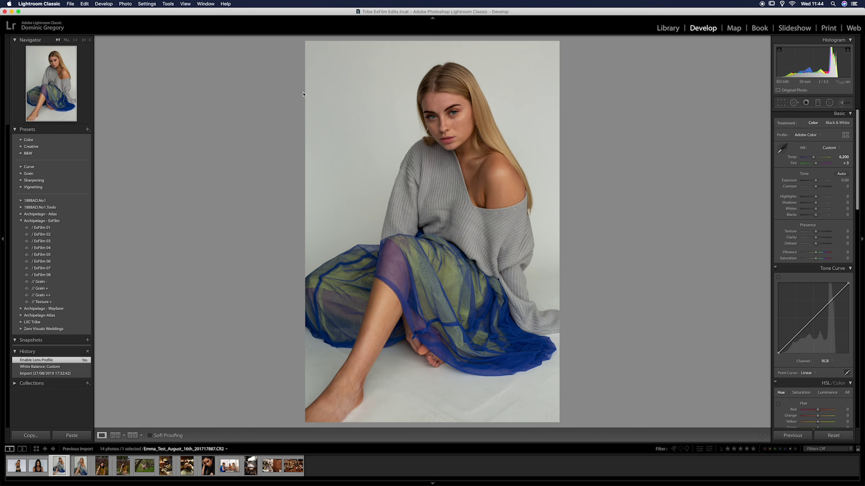
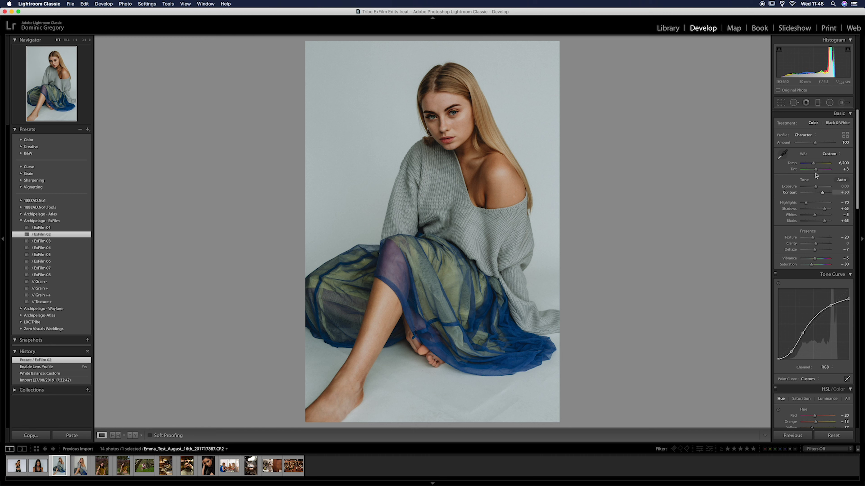
Set the third photo's profile amount to 131 and its Shadows to +49
mouse_move(810, 142)
mouse_down()
mouse_move(796, 142)
mouse_move(837, 146)
mouse_move(805, 143)
mouse_move(818, 143)
mouse_up()
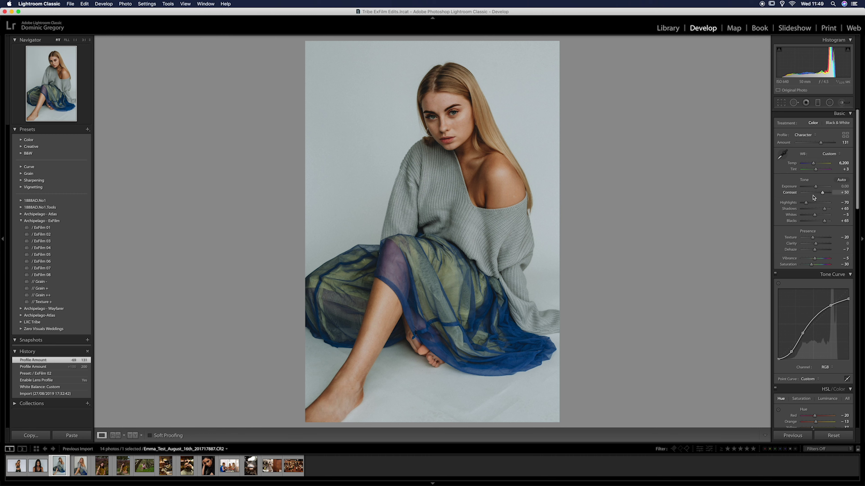
drag(824, 211, 822, 211)
Add an inverted radial filter over the model's face with exposure 0.14 and slightly reduced contrast
click(830, 103)
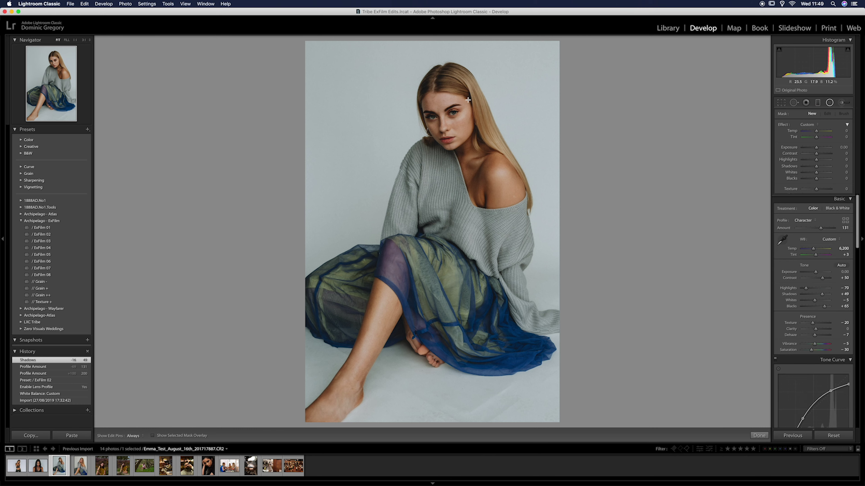
drag(431, 104, 451, 131)
drag(442, 119, 463, 130)
drag(817, 148, 816, 156)
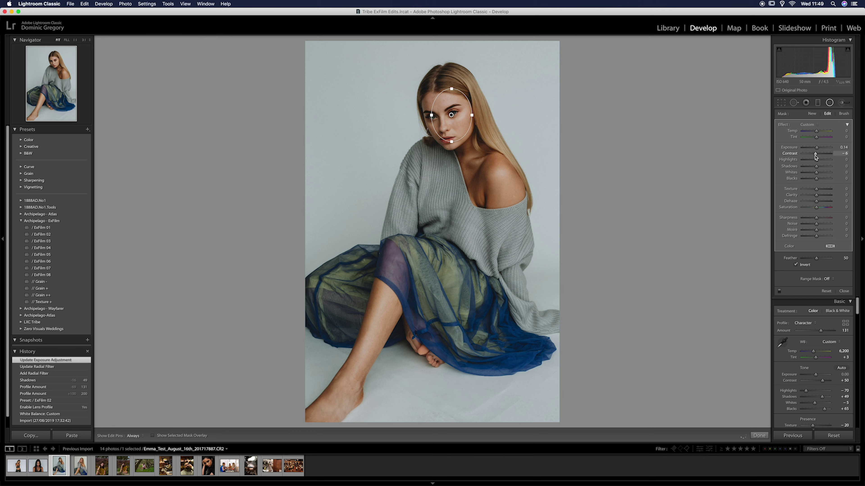
click(830, 103)
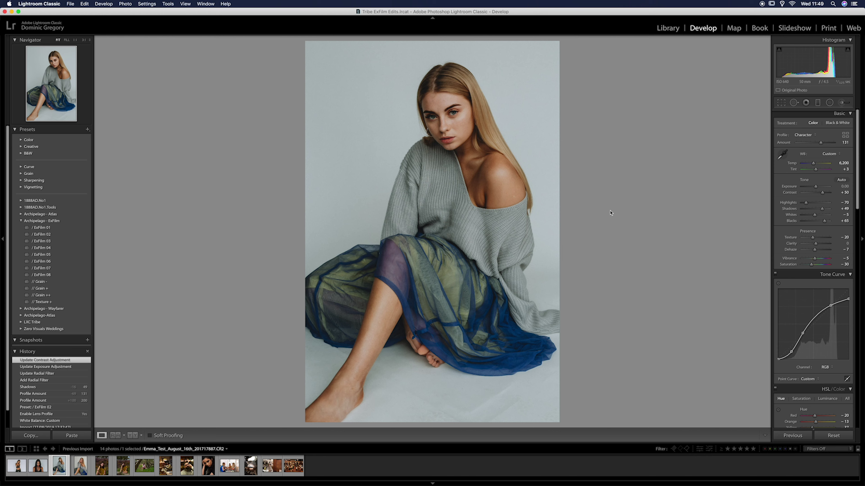
Open the fourth photo, the seated model resting her chin on her hand, in Develop and apply the ExFilm 06 preset
click(668, 28)
key(d)
click(81, 474)
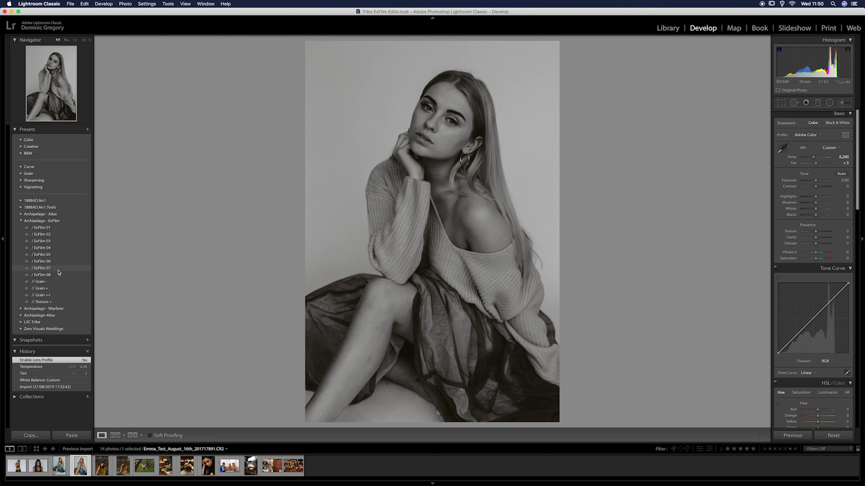
click(59, 262)
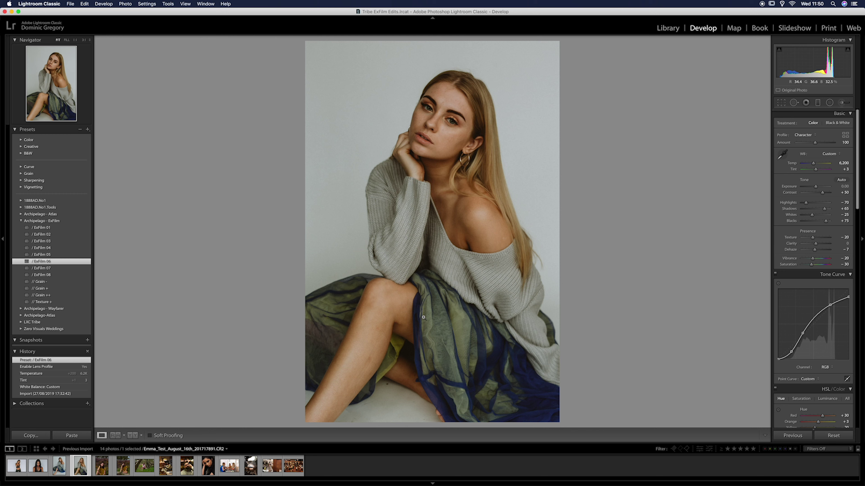
Compare the ExFilm 06 look with the unedited photo by switching repeatedly between the before and after views
key(backslash)
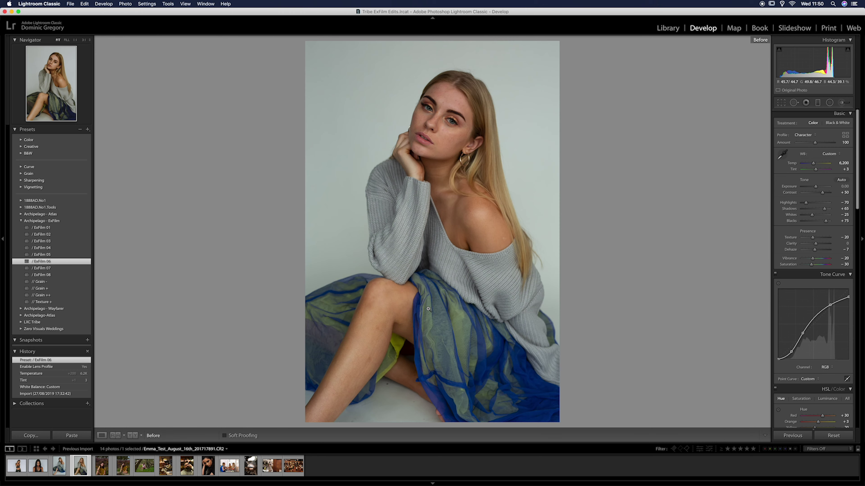
key(backslash)
key(backslash)
key(backslash)
key(backslash)
key(backslash)
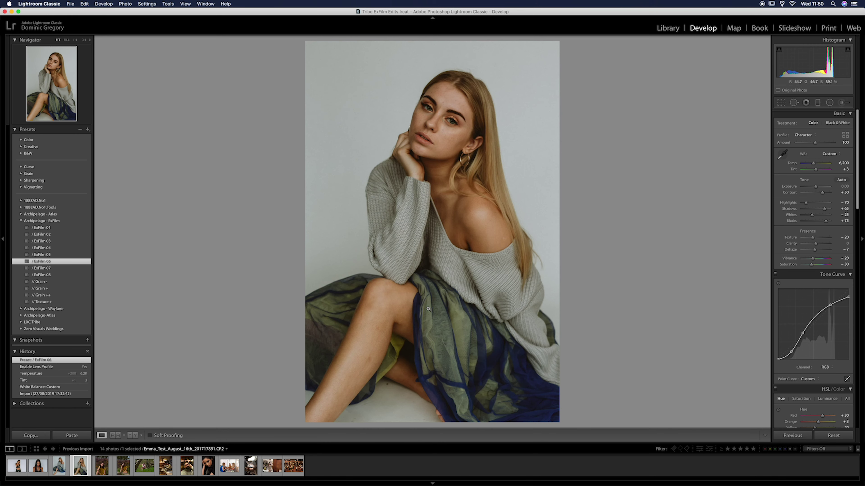
key(backslash)
key(backslash)
key(backslash)
key(backslash)
key(backslash)
key(backslash)
Set the profile amount to 79, Shadows to +52 and Highlights to -44
mouse_move(815, 142)
mouse_down()
mouse_move(795, 143)
mouse_move(850, 145)
mouse_move(811, 148)
mouse_up()
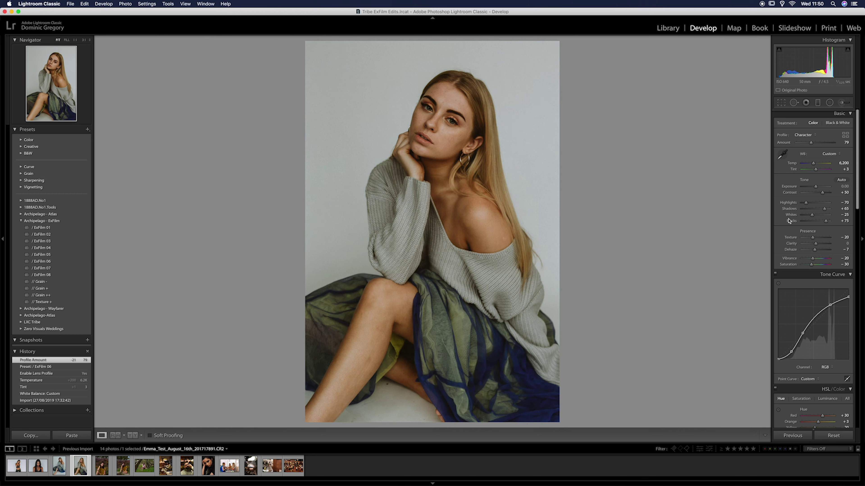
drag(824, 209, 810, 206)
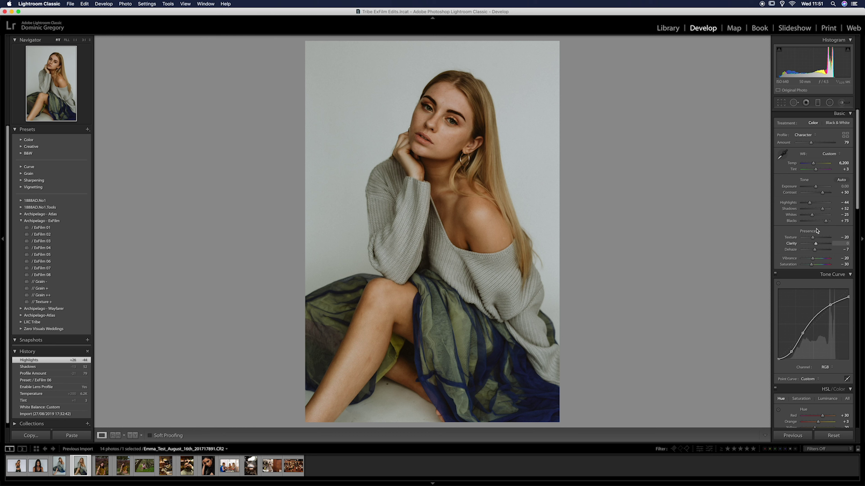
Add an inverted radial filter over the model's face, raising its exposure slightly and adjusting its highlights and contrast
click(830, 102)
drag(455, 106, 414, 154)
drag(451, 121, 443, 135)
click(817, 149)
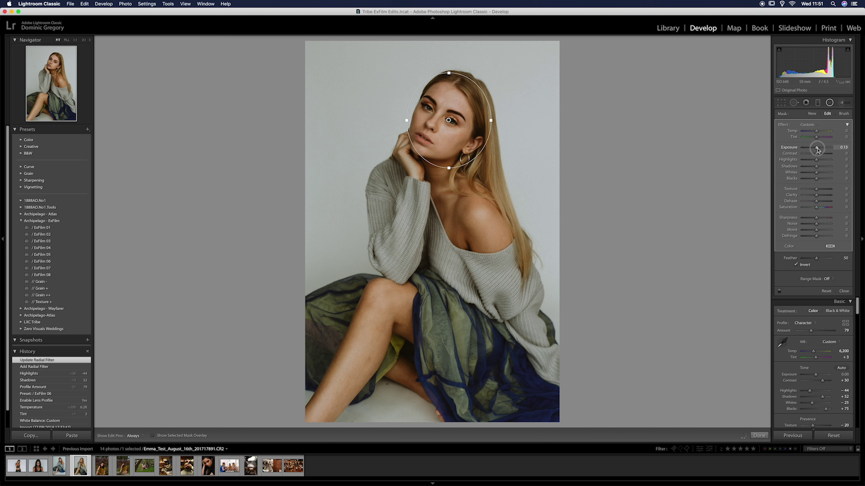
drag(818, 150, 810, 163)
click(829, 103)
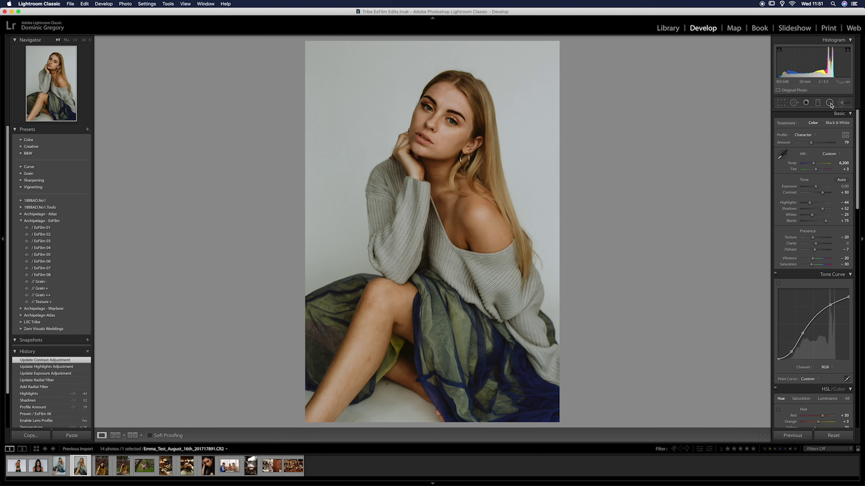
Check the edited fourth photo in the Library and return to the Develop module
click(668, 28)
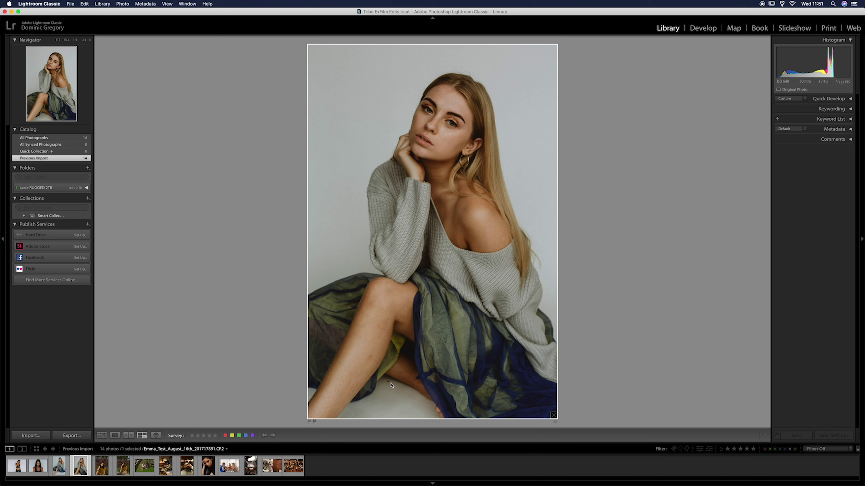
key(d)
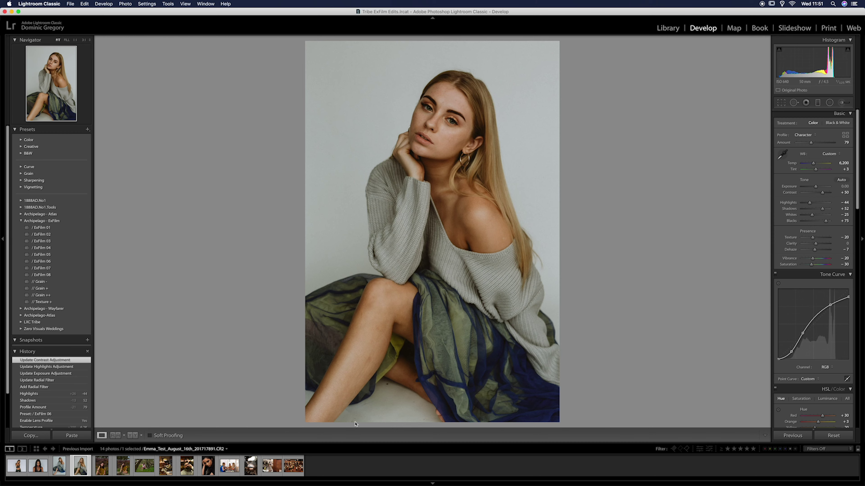
Heal the two dark spots on the pale floor between the model's legs using a size 32 spot removal brush
click(372, 380)
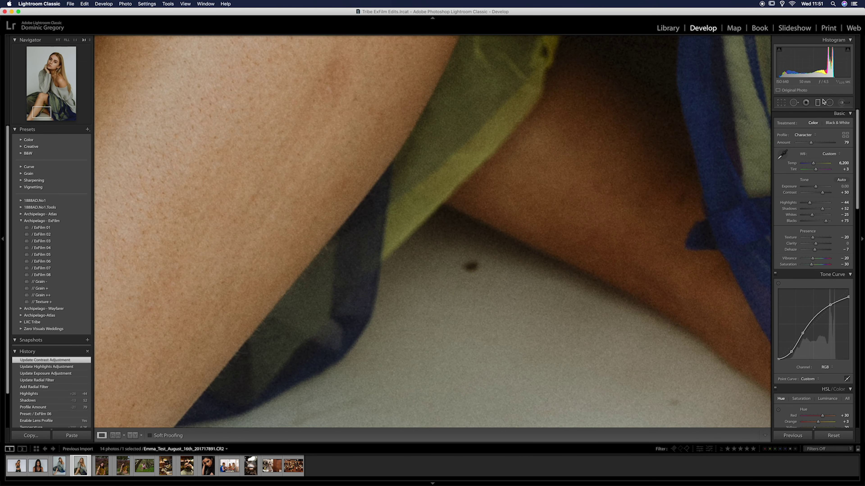
click(794, 102)
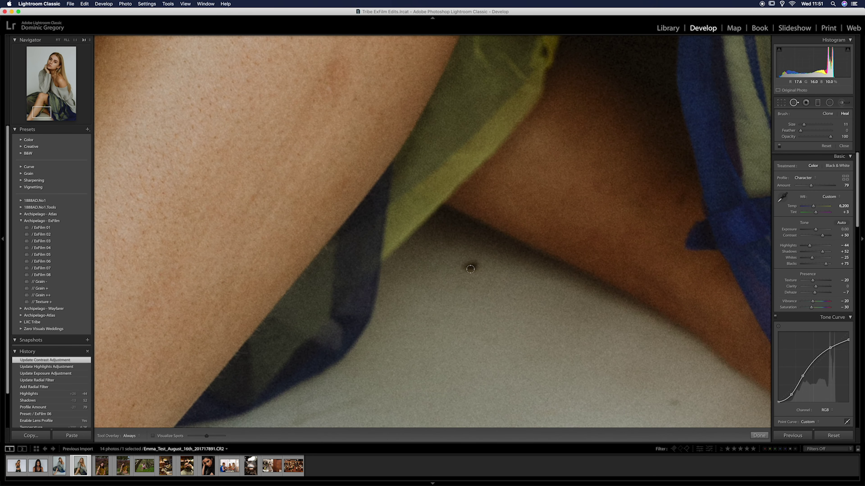
scroll(470, 269, up, 5)
click(473, 267)
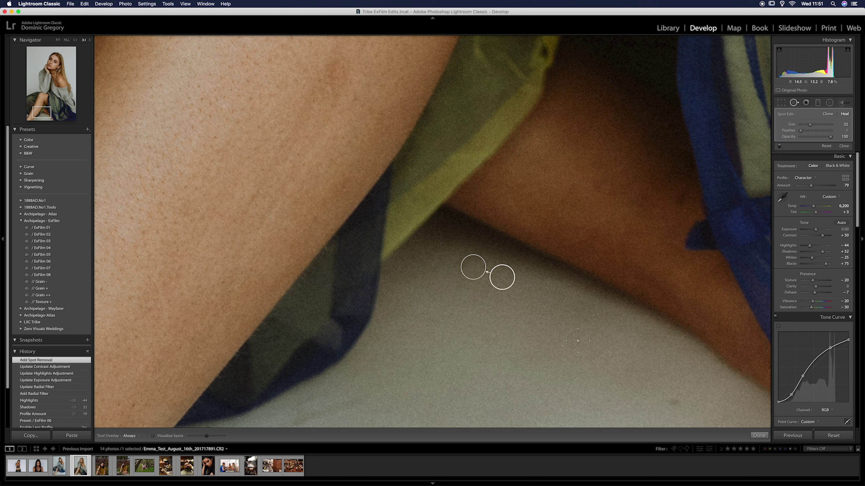
click(675, 404)
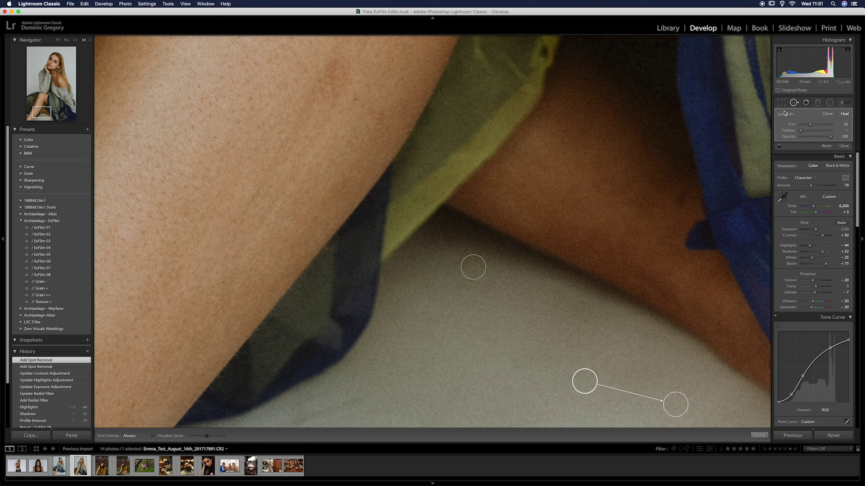
click(793, 102)
click(525, 188)
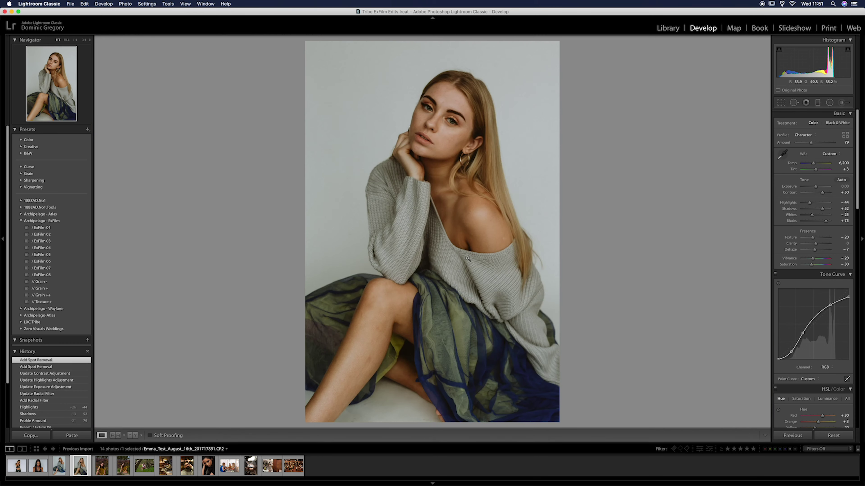
Heal the remaining marks on the floor beside the model's front leg with two spots and one short stroke
click(359, 396)
click(793, 102)
click(467, 238)
click(464, 260)
drag(541, 152, 601, 133)
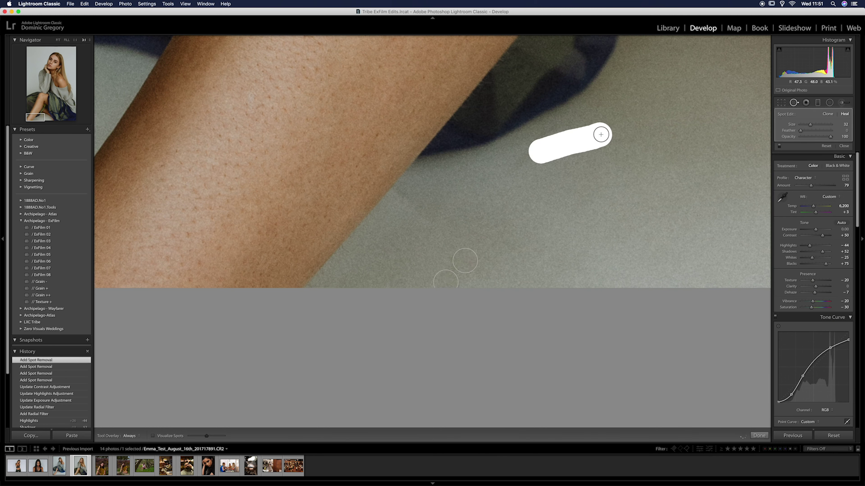
click(794, 103)
click(600, 131)
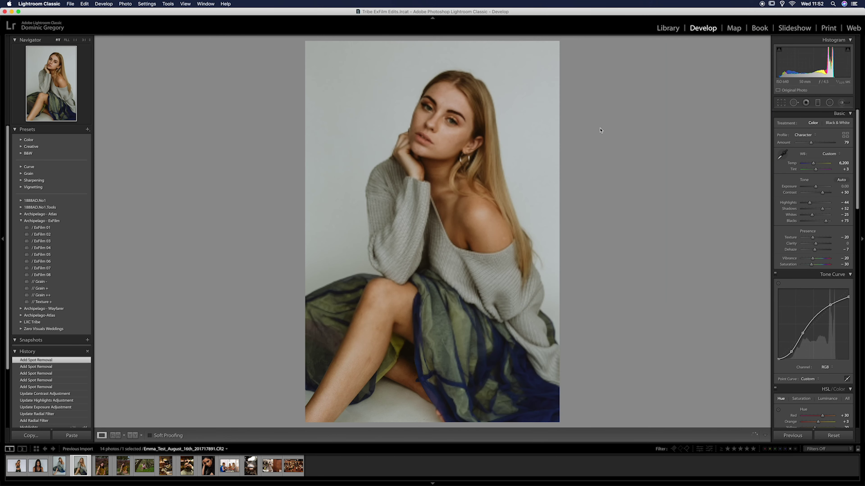
Heal the small dark spot on the floor near the model's toes at the photo's lower edge
click(415, 418)
drag(495, 388, 460, 324)
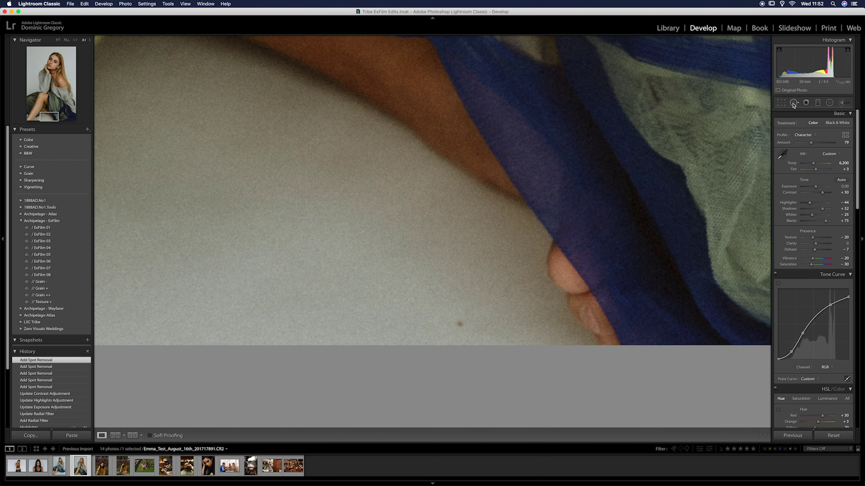
key(q)
click(459, 326)
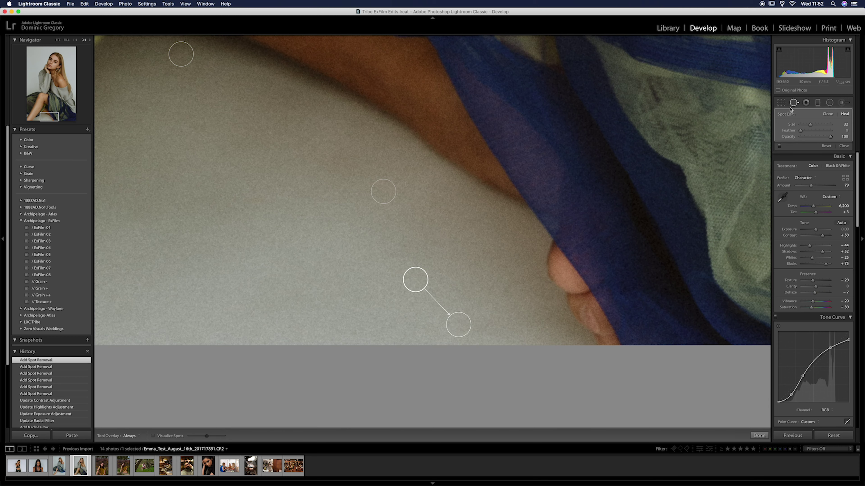
key(q)
click(397, 155)
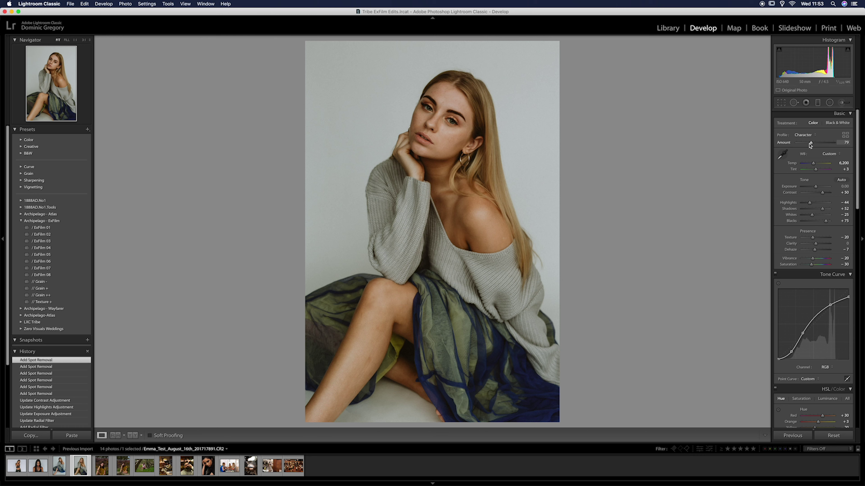
Look back and forth between the fifth and sixth photos of the model in the yellow velvet dress
click(103, 467)
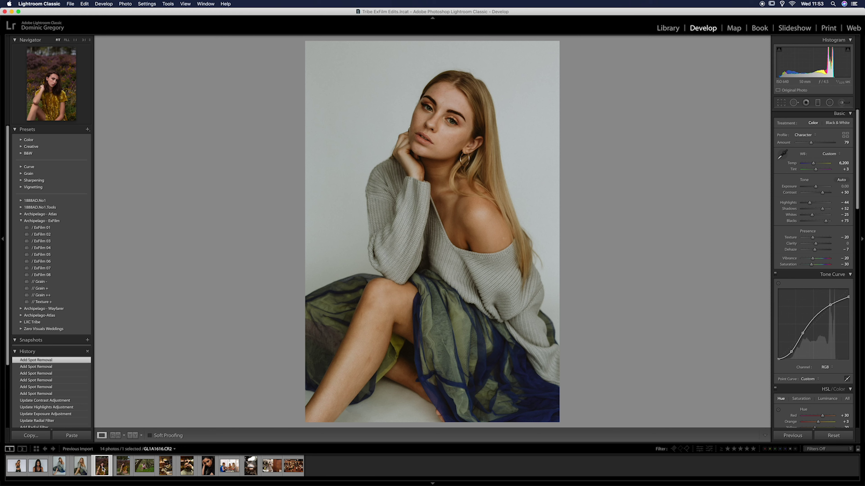
click(121, 472)
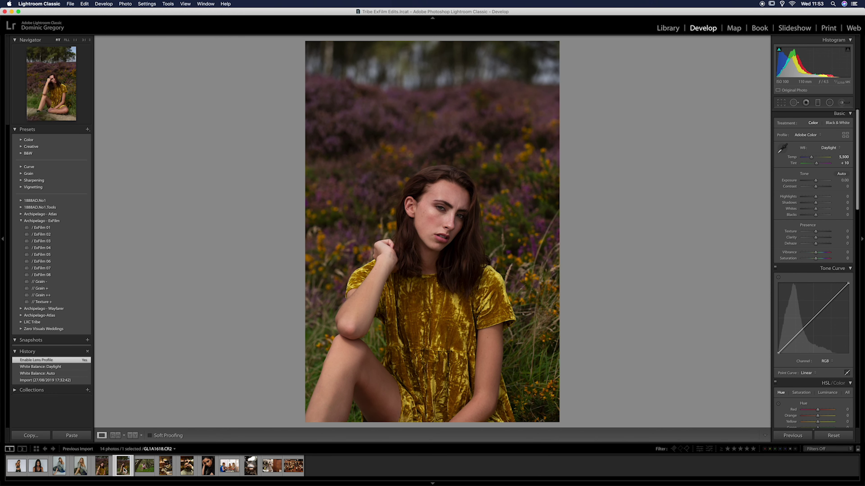
click(120, 471)
click(101, 471)
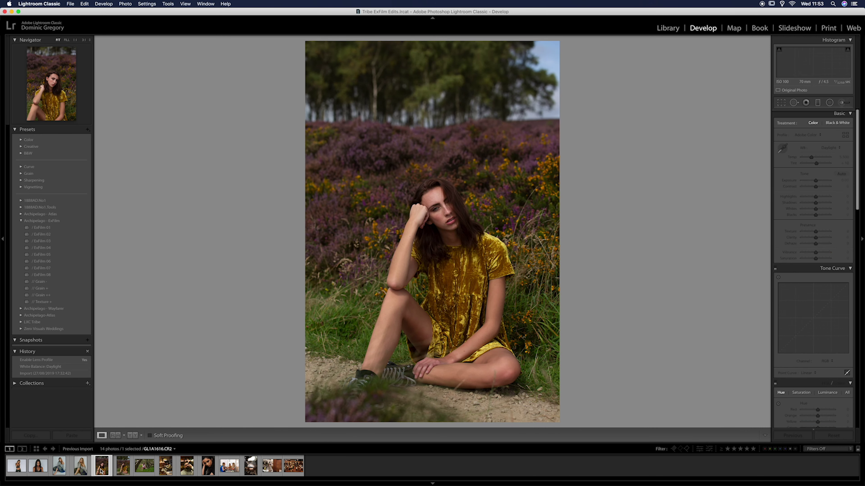
click(119, 472)
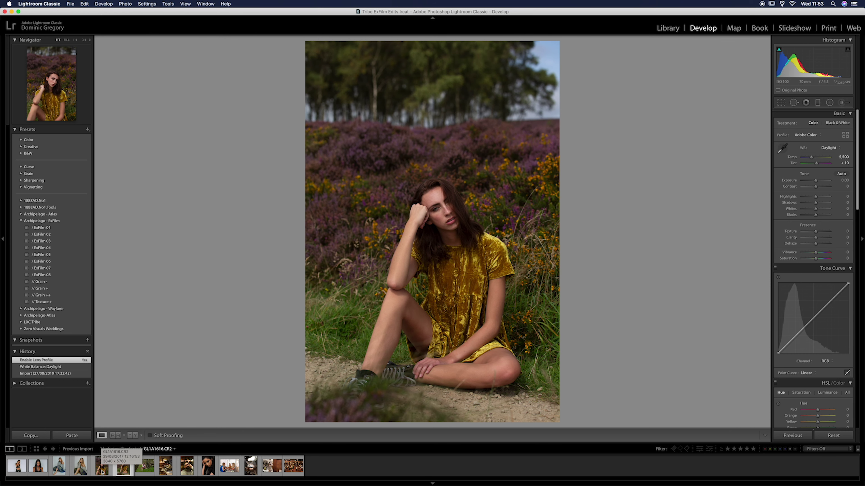
click(103, 471)
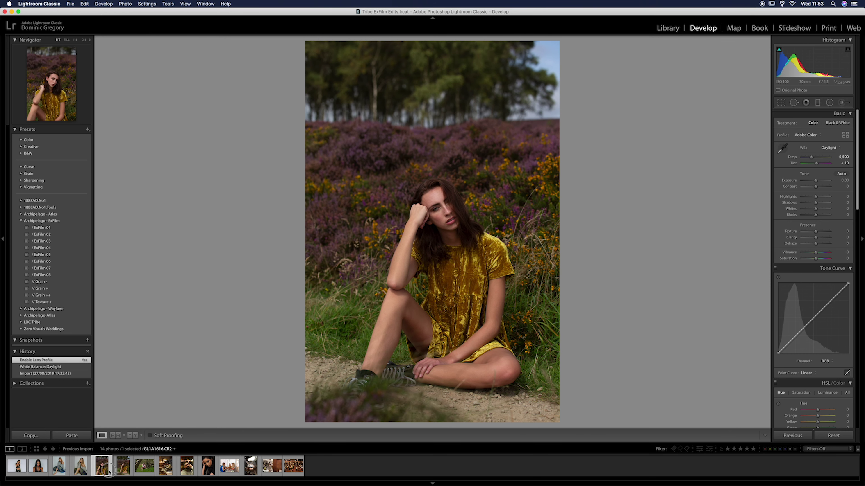
Open GL1A1618.CR2, the full-length shot of the model seated by the heather, and apply the ExFilm 02 preset
click(123, 466)
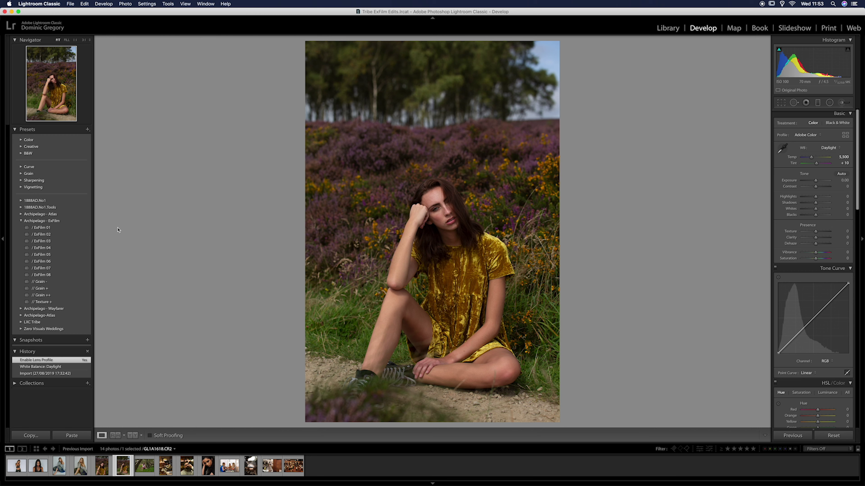
mouse_move(85, 231)
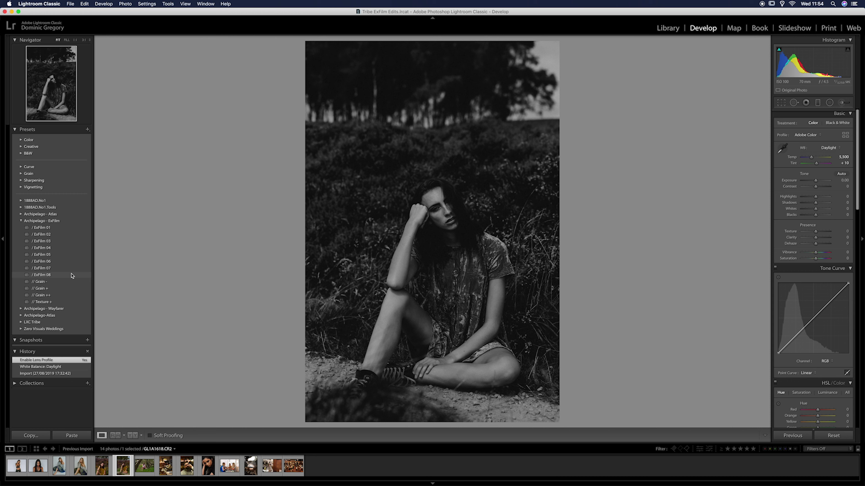
click(69, 234)
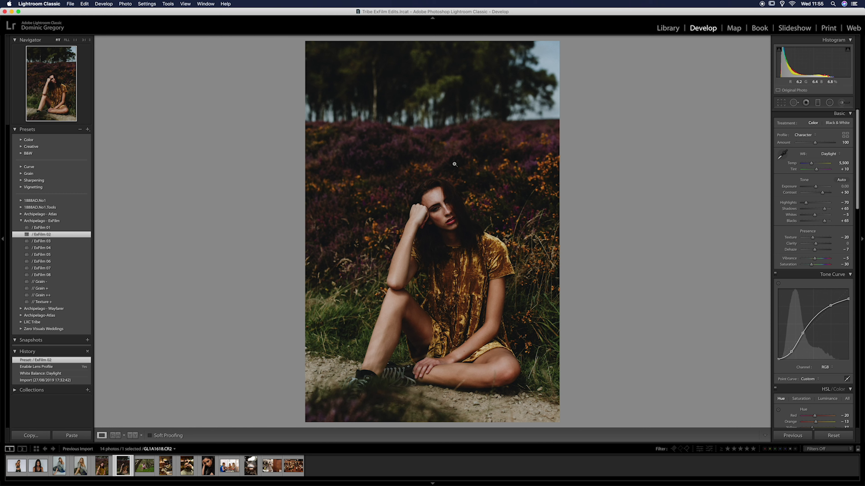
Compare the ExFilm 02 look on the heather photo with its unedited version in the before and after views
key(backslash)
key(backslash)
key(backslash)
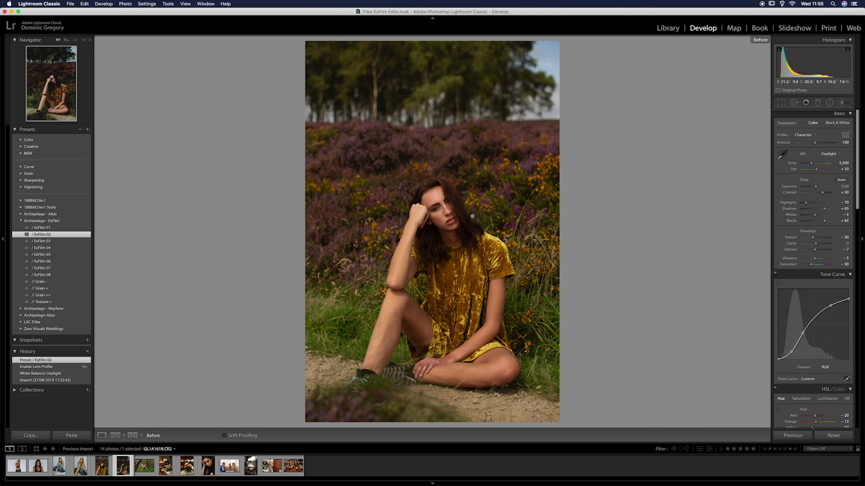
key(backslash)
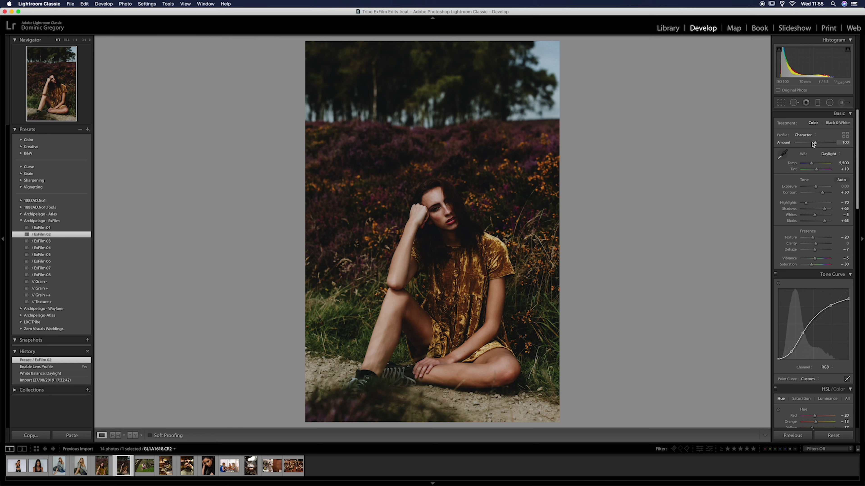
Set Contrast to +8, the profile Amount to 71 and Highlights to −100 on the heather photo
click(819, 193)
mouse_move(819, 193)
mouse_down()
mouse_move(794, 194)
mouse_move(817, 196)
mouse_up()
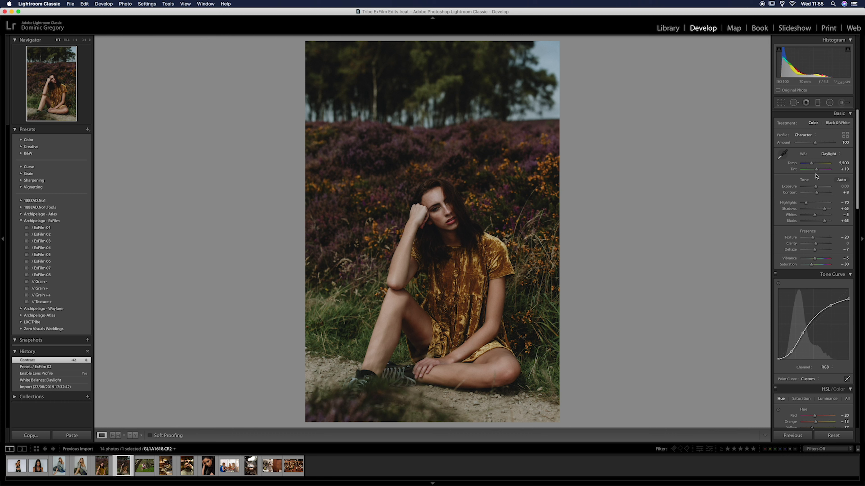
mouse_move(816, 144)
mouse_down()
mouse_move(782, 143)
mouse_move(842, 147)
mouse_move(810, 151)
mouse_up()
mouse_move(806, 203)
mouse_down()
mouse_move(830, 204)
mouse_move(791, 206)
mouse_move(821, 205)
mouse_move(800, 212)
mouse_up()
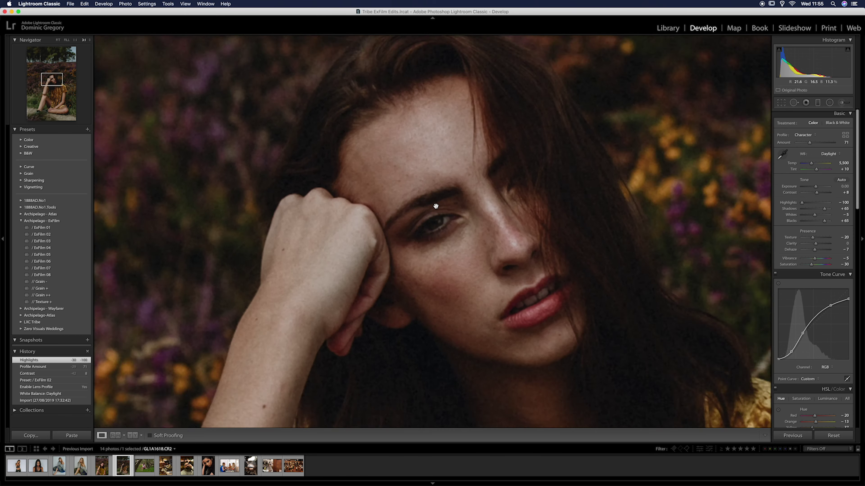
Check the model's face up close and set Whites to +39
click(485, 232)
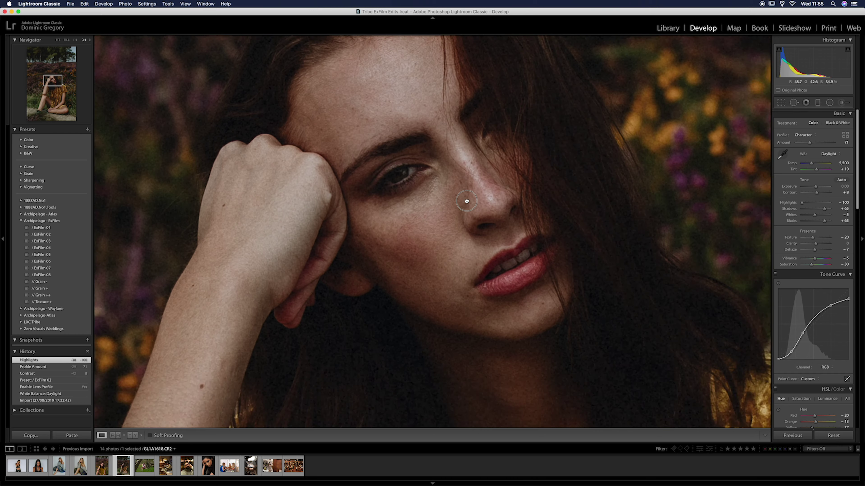
drag(495, 250, 458, 196)
click(460, 209)
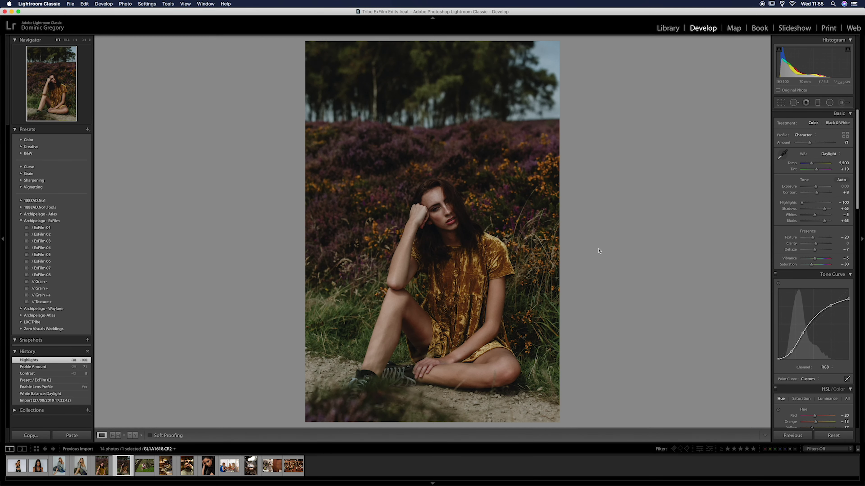
drag(814, 215, 820, 215)
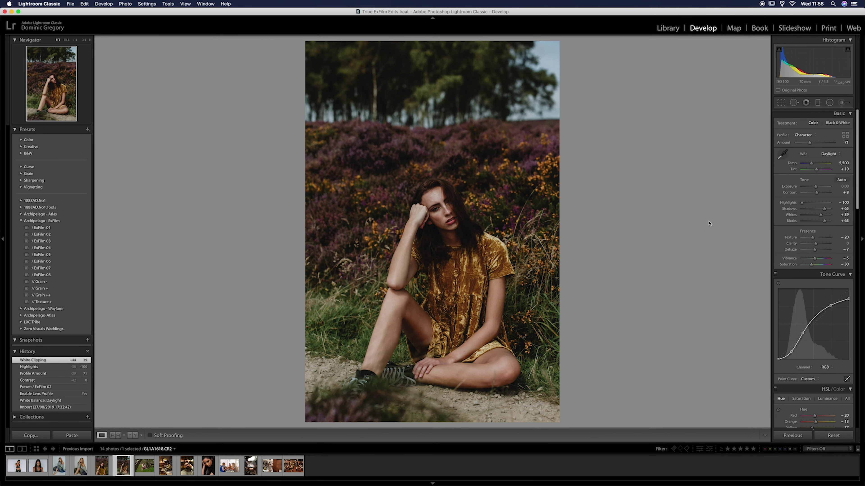
Lift the black point of the RGB tone curve slightly, set Contrast to +14 and view the photo in Survey view
scroll(819, 201, down, 2)
scroll(820, 203, down, 2)
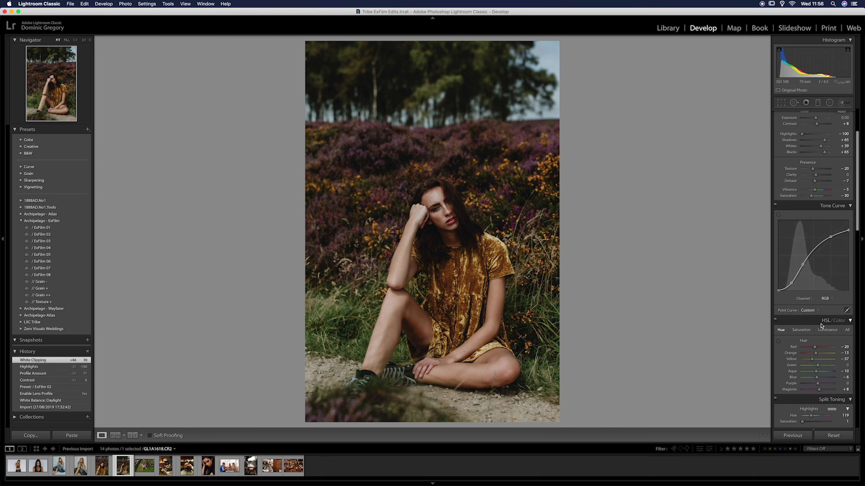
mouse_move(779, 290)
mouse_down()
mouse_move(794, 279)
mouse_move(780, 289)
mouse_up()
scroll(780, 285, up, 2)
scroll(780, 284, up, 1)
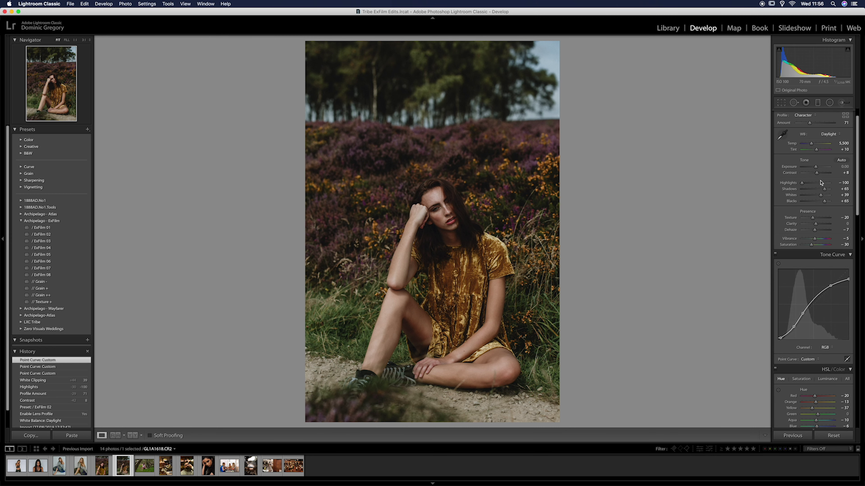
drag(816, 174, 817, 176)
key(e)
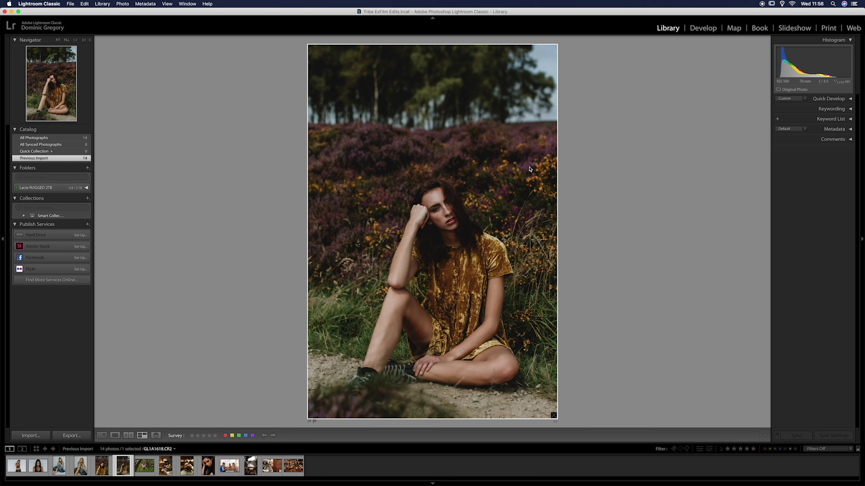
key(d)
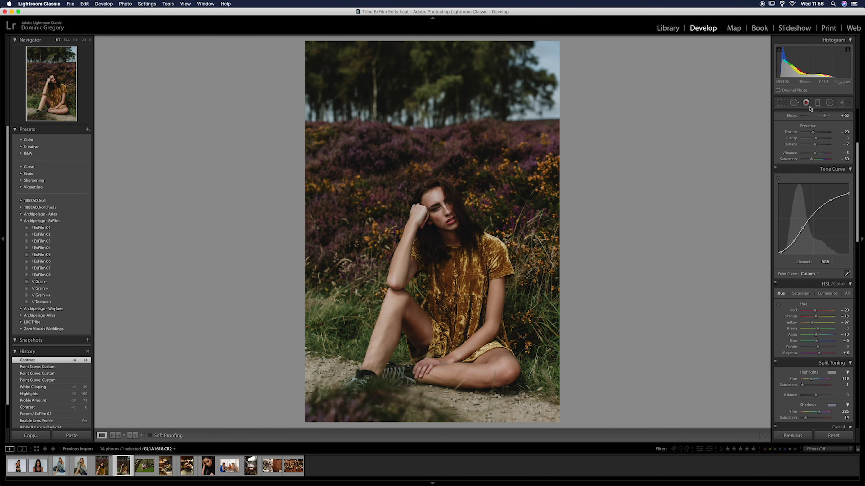
Start an Adjustment Brush mask at the far edge of the heather and set its Tint to 67
click(841, 103)
key(h)
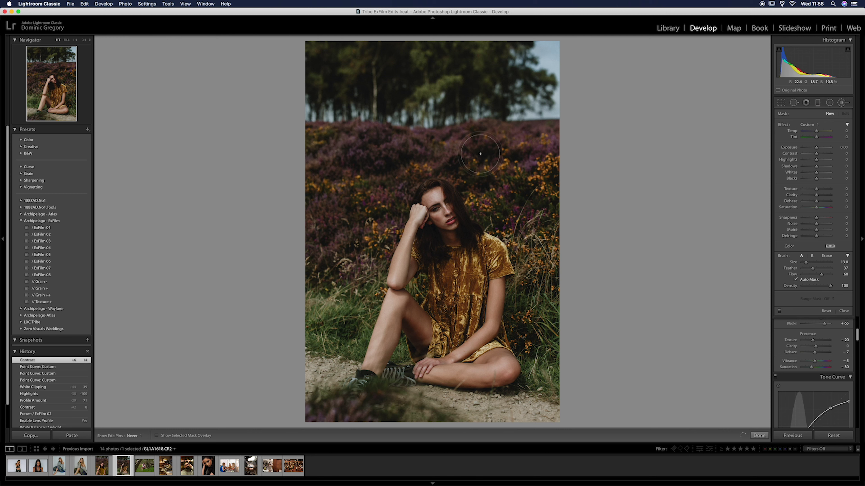
click(314, 140)
drag(816, 137, 828, 140)
drag(828, 138, 825, 138)
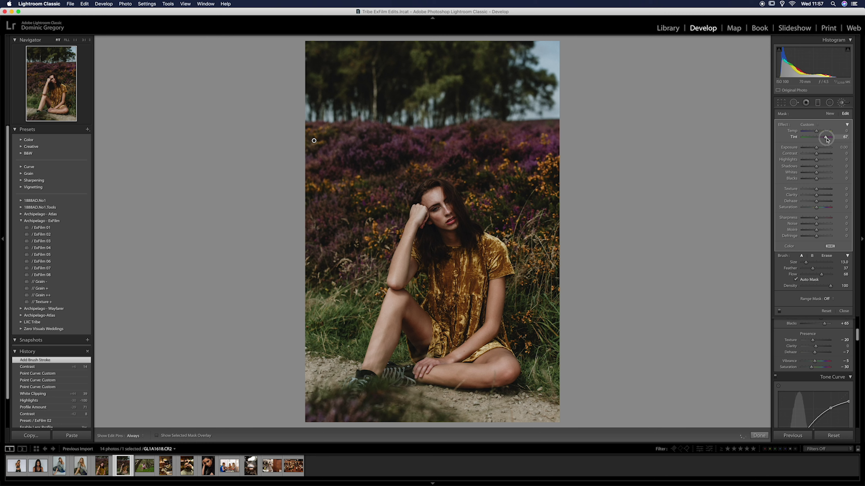
Paint the magenta tint brush over the purple heather behind the model and close the Adjustment Brush
key(h)
drag(492, 200, 514, 191)
key(h)
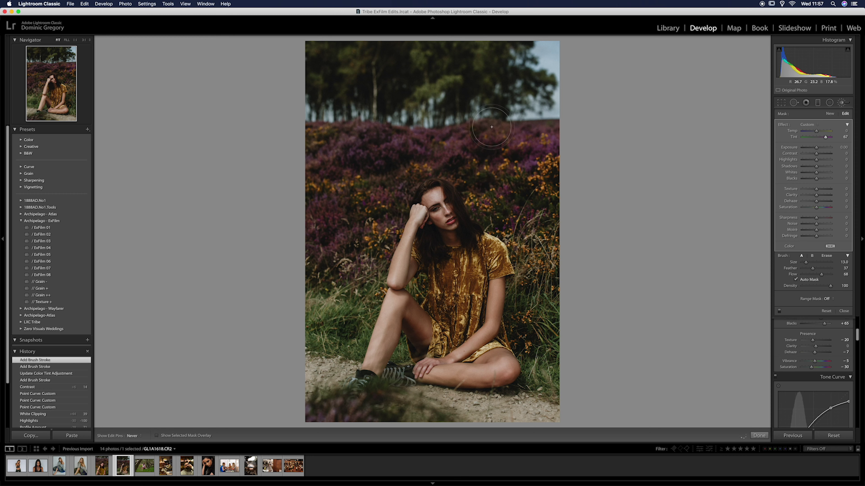
mouse_move(316, 197)
mouse_down()
mouse_move(478, 139)
mouse_move(523, 149)
mouse_move(548, 139)
mouse_up()
key(h)
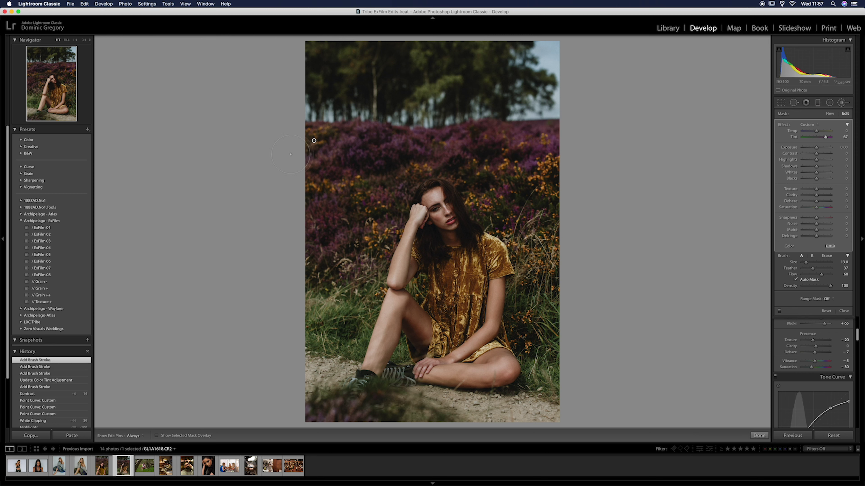
key(h)
mouse_move(456, 156)
mouse_down()
mouse_move(486, 182)
mouse_move(507, 172)
mouse_up()
key(h)
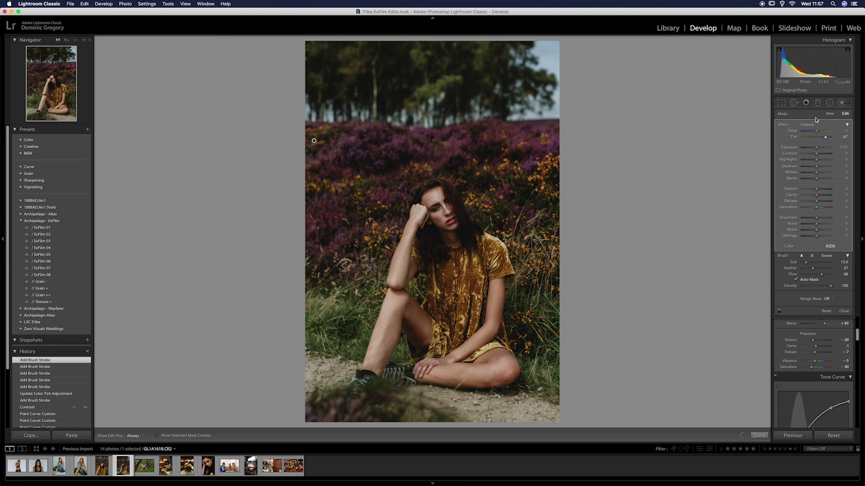
click(839, 103)
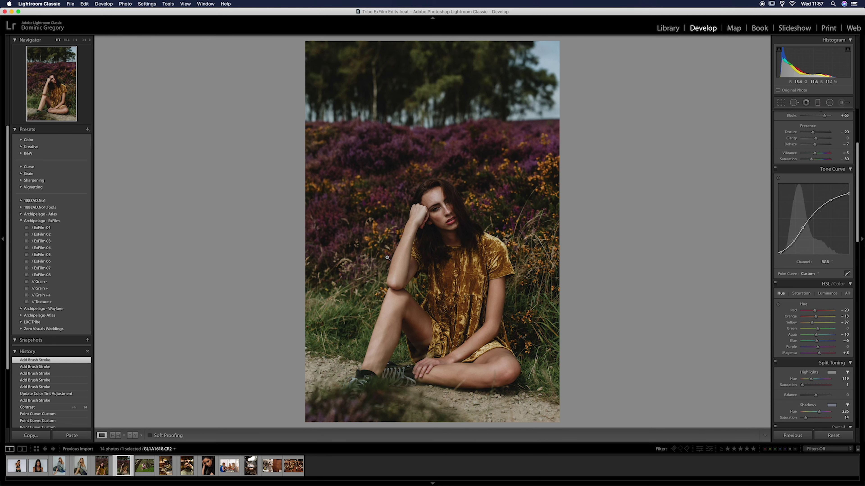
Compare the edited heather photo with its unedited version
key(backslash)
key(backslash)
key(backslash)
key(backslash)
Open GL1A1944.CR2, the woodland shot of the model in the pink dress, and create a virtual copy of it
click(147, 474)
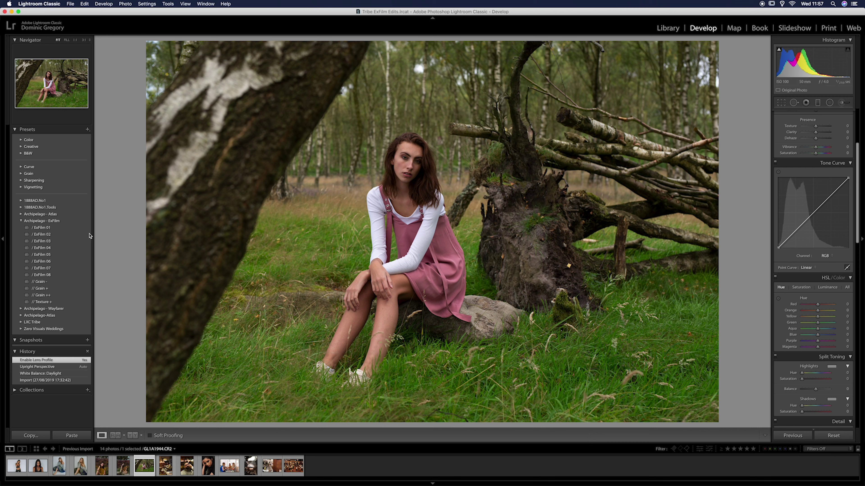
click(73, 230)
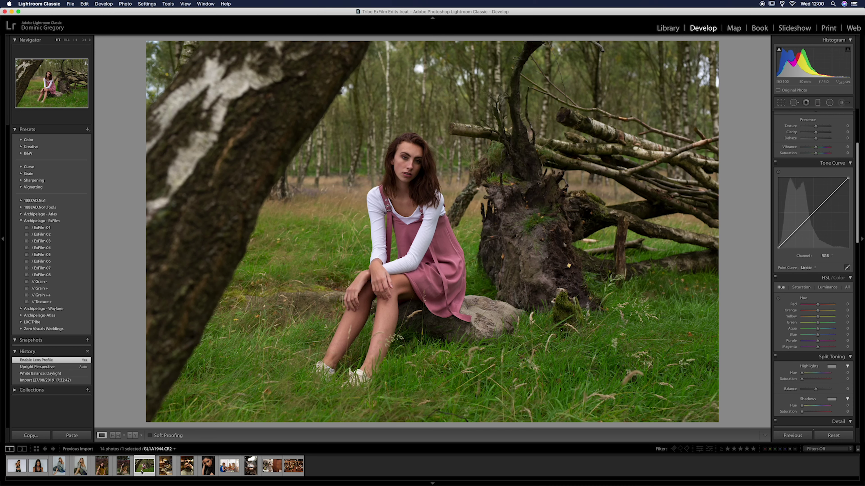
right_click(142, 472)
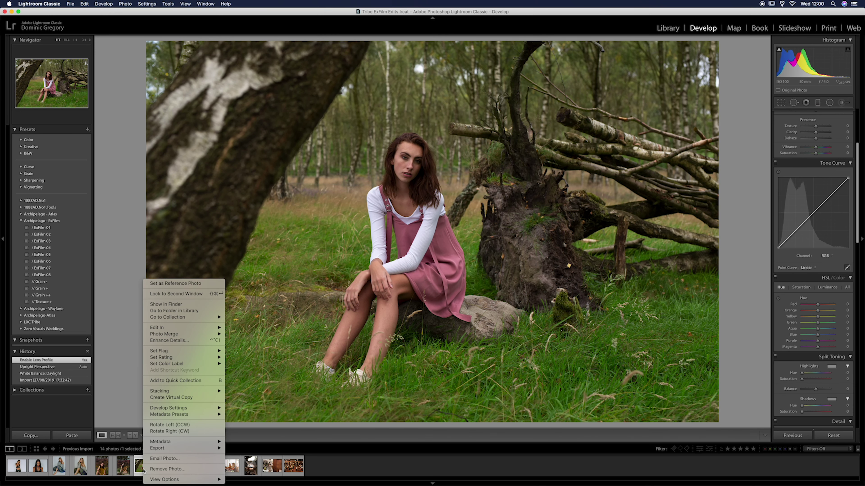
mouse_move(188, 360)
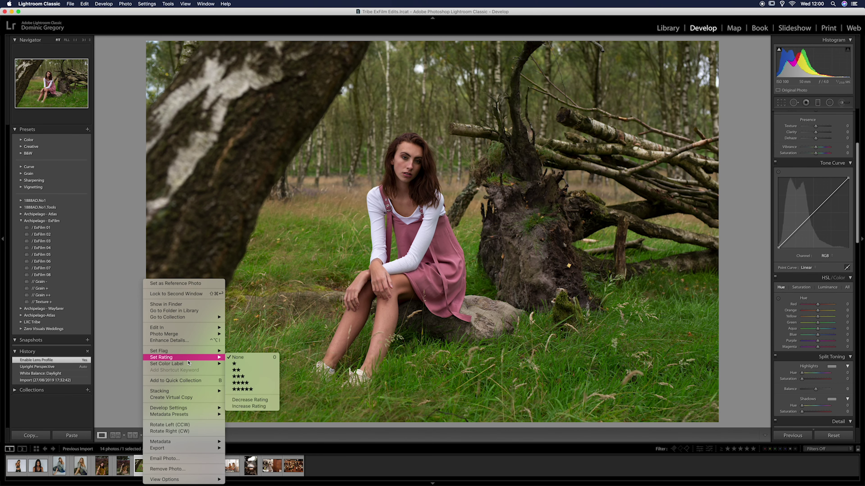
click(173, 397)
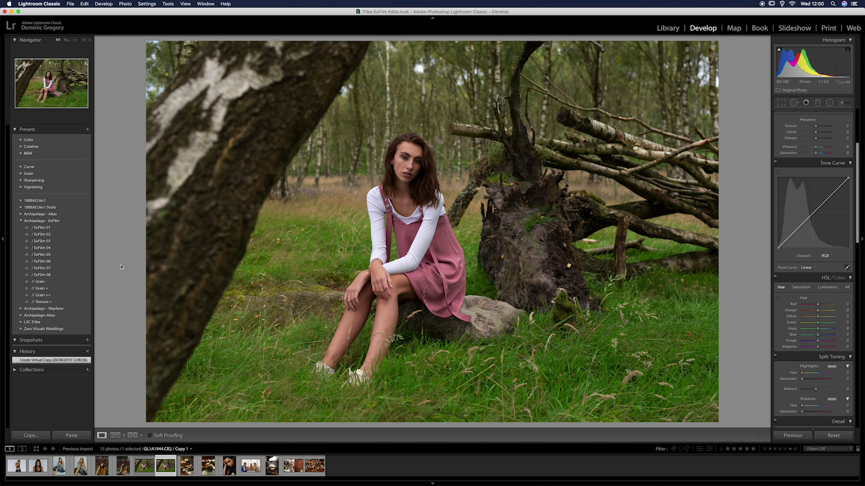
Apply the black-and-white ExFilm 08 preset to the virtual copy and check the model's face up close
click(59, 276)
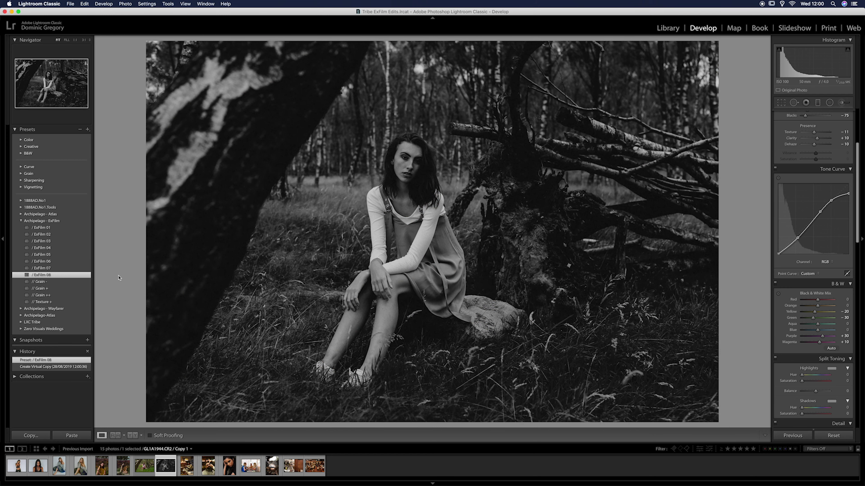
click(408, 176)
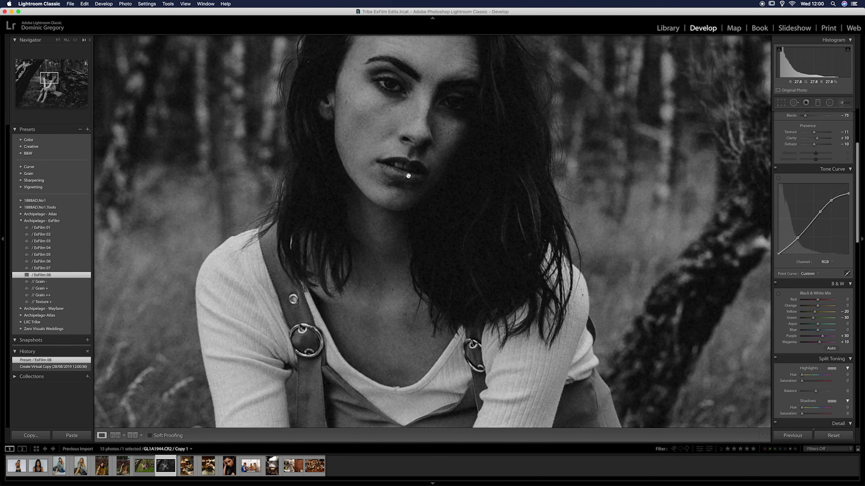
click(408, 176)
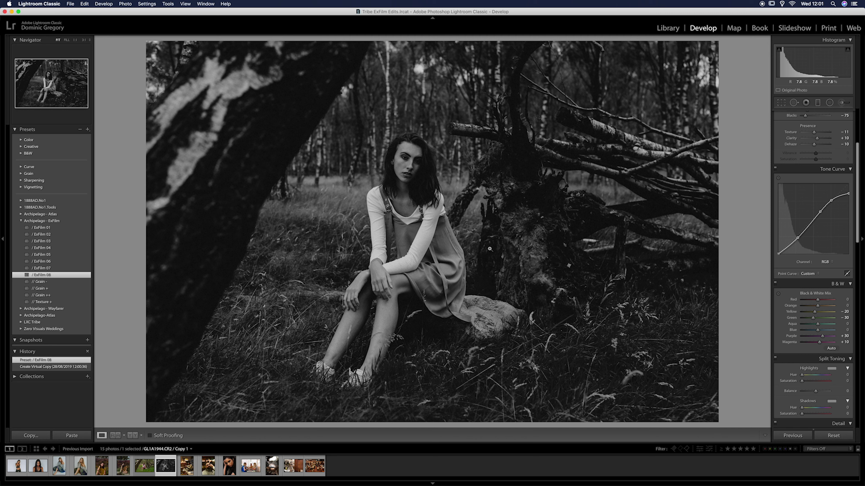
Apply the ExFilm 02 preset to the original GL1A1944.CR2 and view it side by side with the black-and-white copy
key(Left)
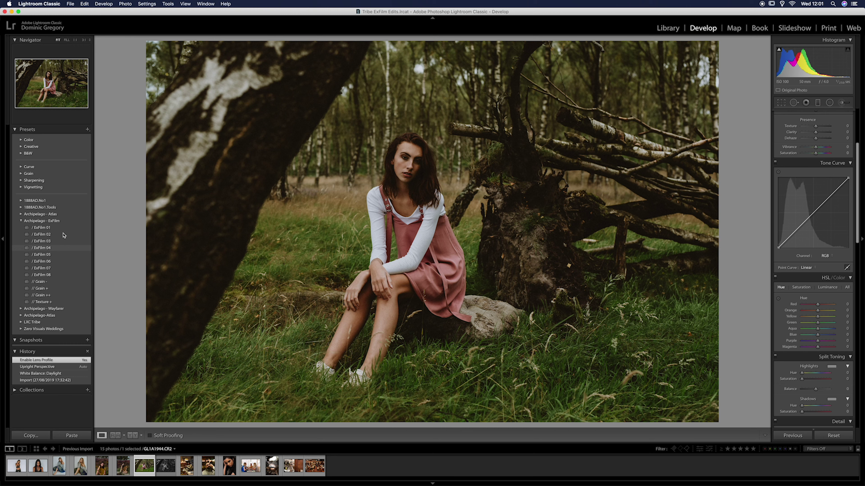
click(63, 235)
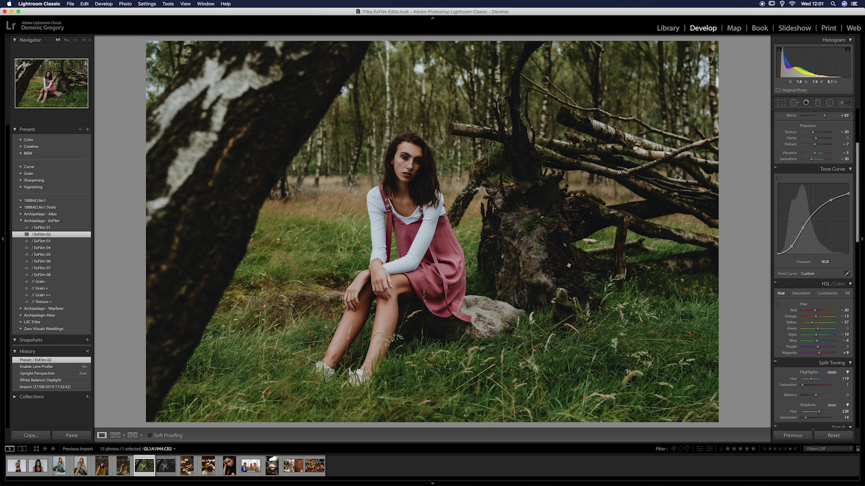
click(676, 29)
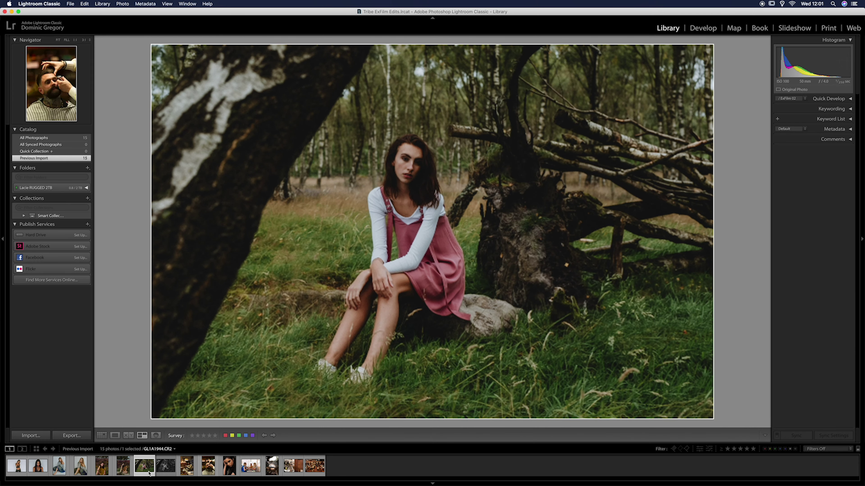
super+click(166, 465)
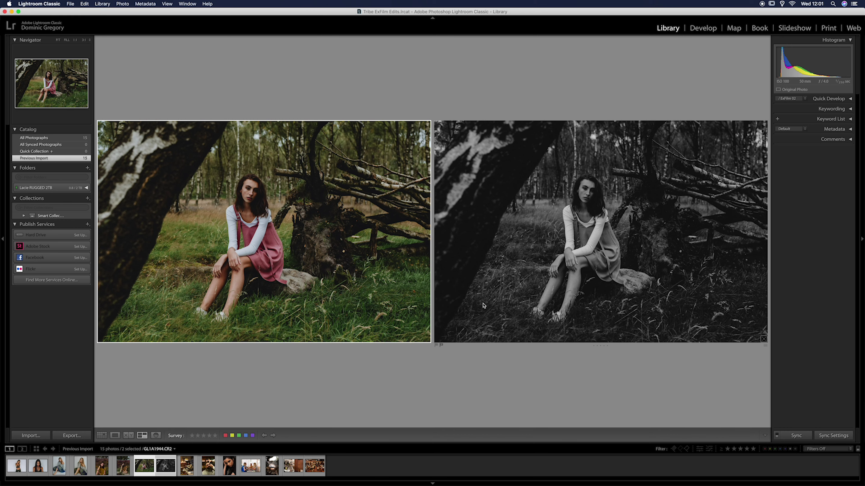
Open GL1A9330.CR2, the barbershop photo with the stained-glass lamp, for developing and apply the ExFilm 05 preset
click(187, 466)
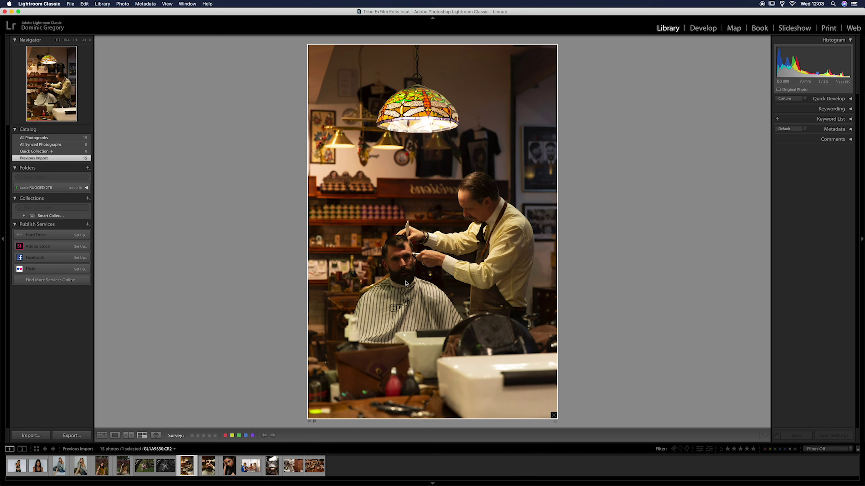
key(d)
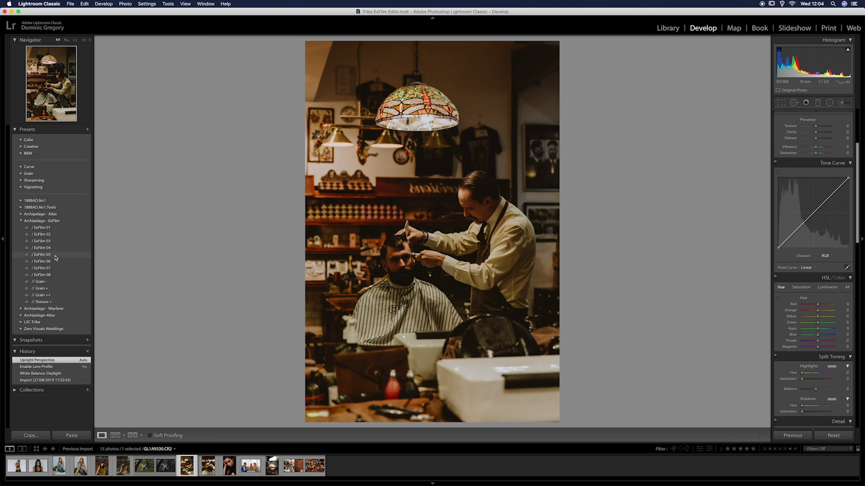
click(55, 257)
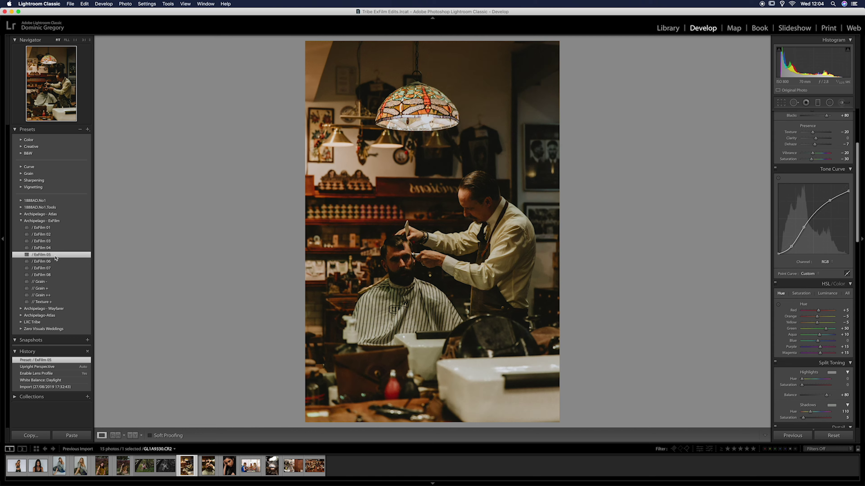
Try Contrast at −15, raise it to +100 and check the seated client's face up close
scroll(814, 238, up, 5)
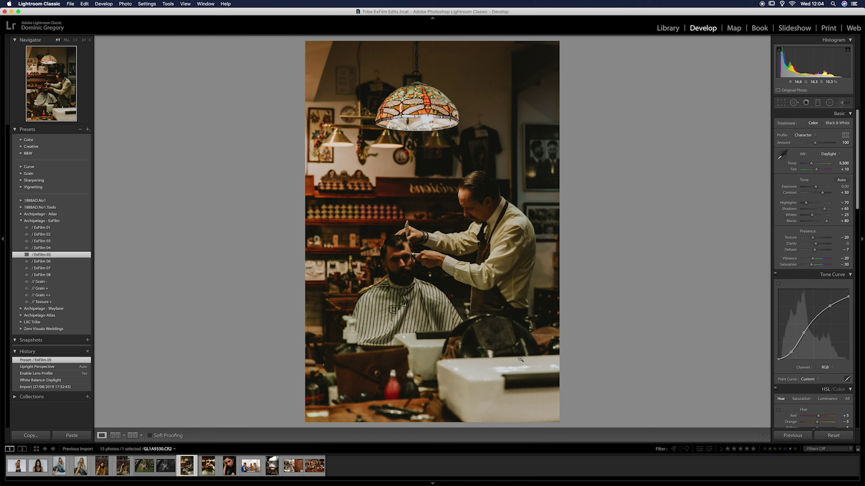
drag(822, 193, 814, 195)
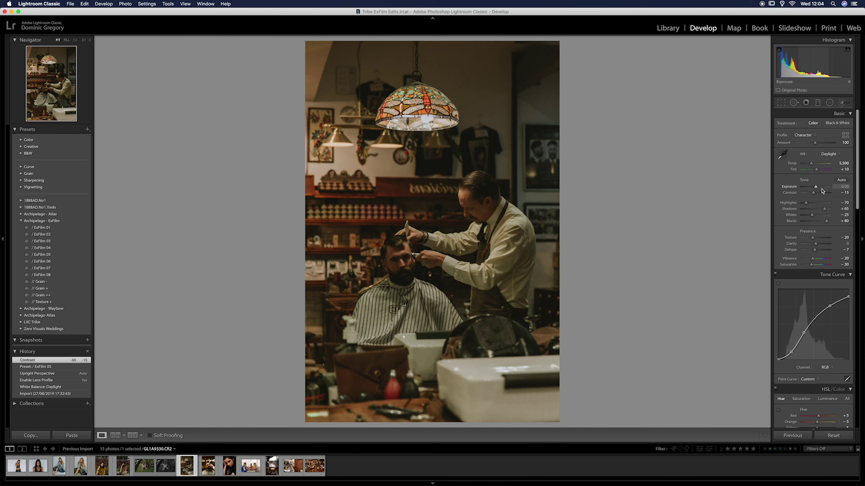
drag(813, 193, 822, 194)
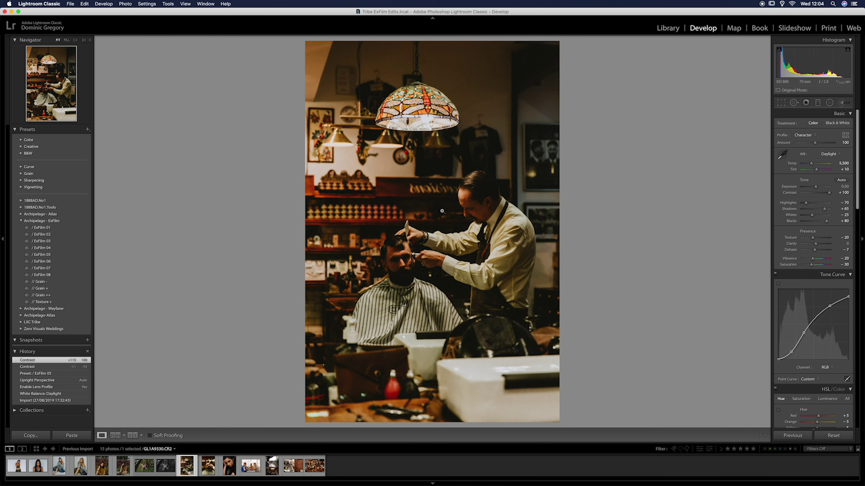
click(407, 260)
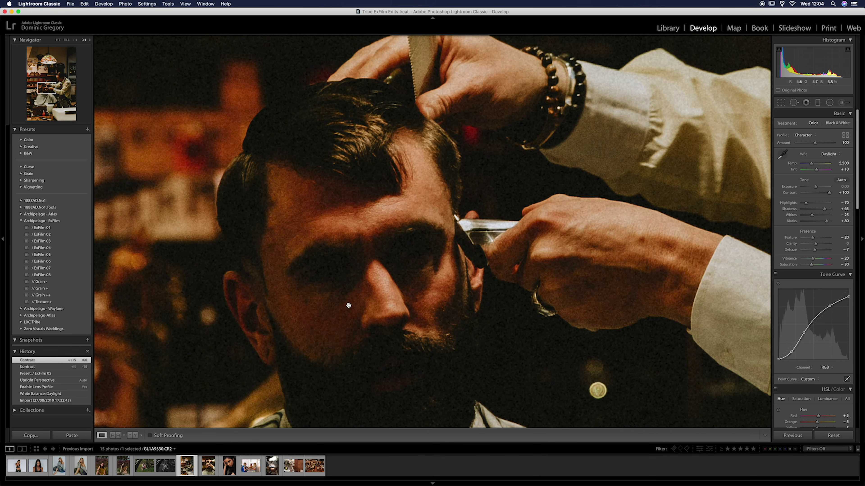
click(404, 248)
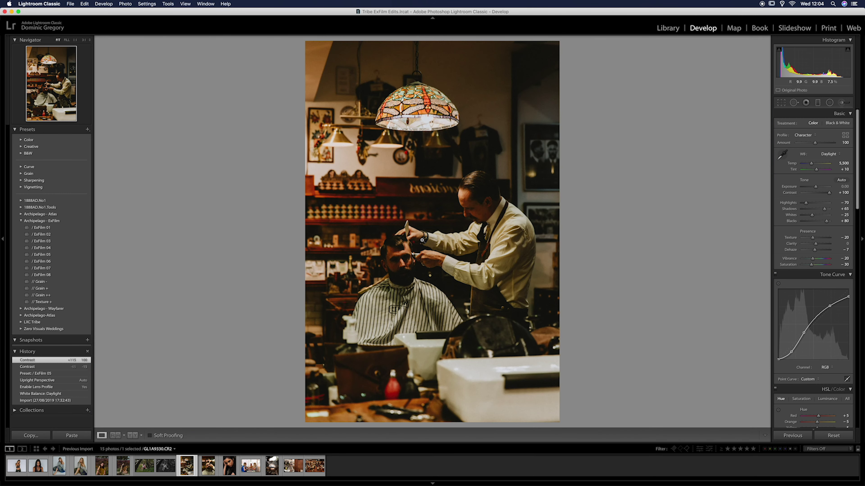
Inspect the seated client's and the barber's faces up close, and reduce Contrast to −10
click(414, 251)
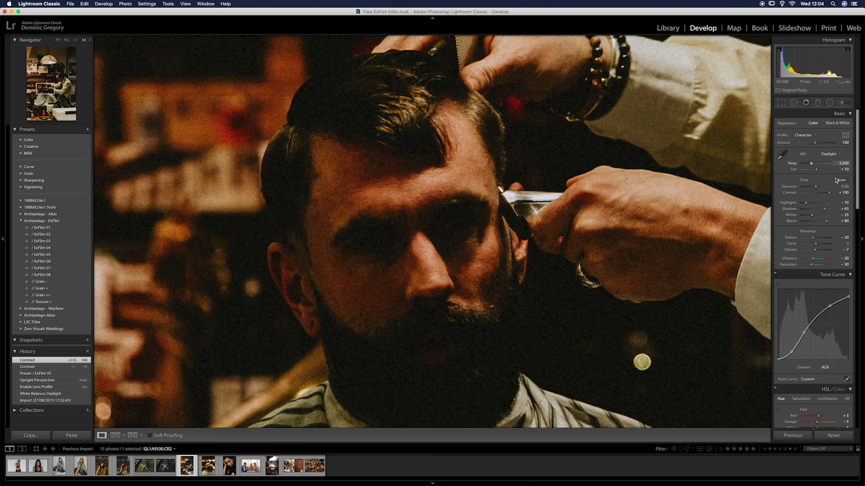
click(371, 241)
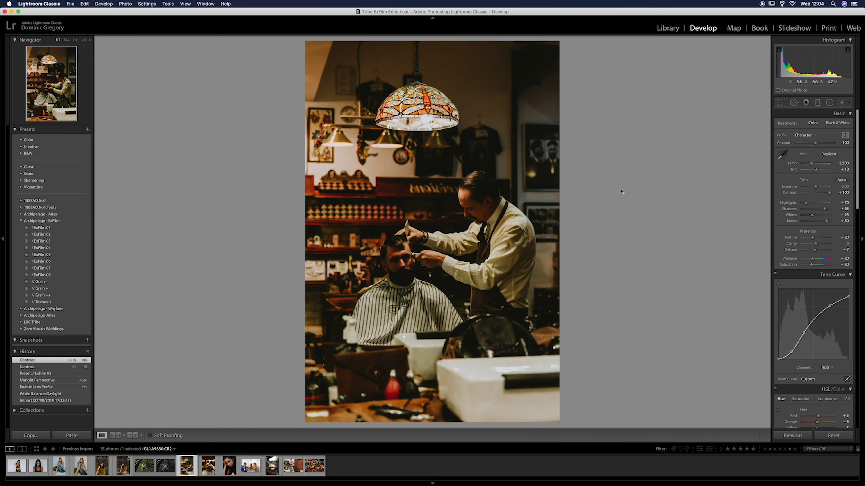
click(526, 190)
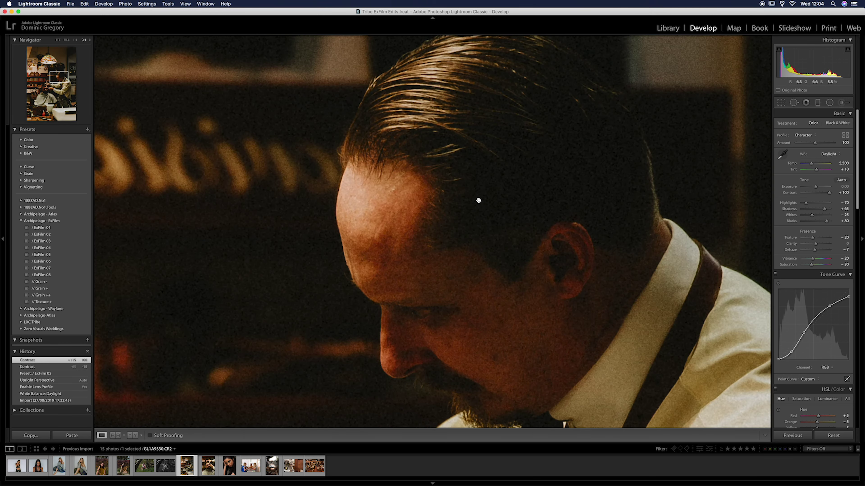
drag(472, 299, 435, 236)
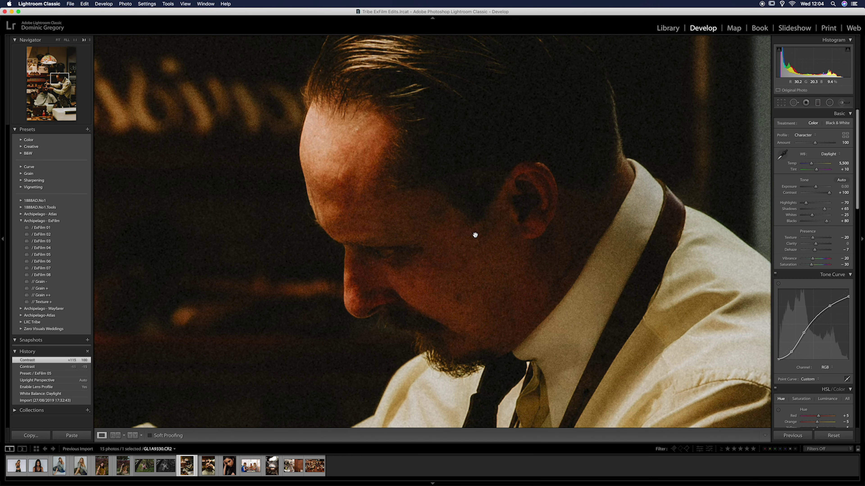
click(430, 246)
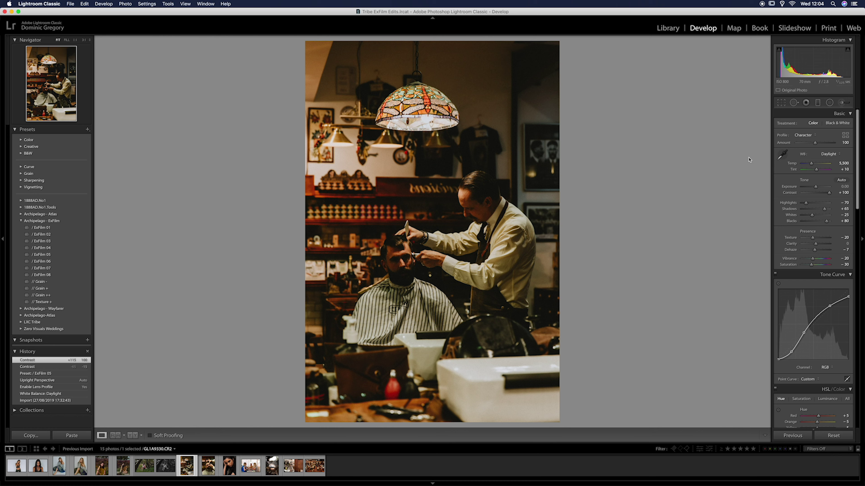
mouse_move(828, 192)
mouse_down()
mouse_move(804, 198)
mouse_move(813, 198)
mouse_up()
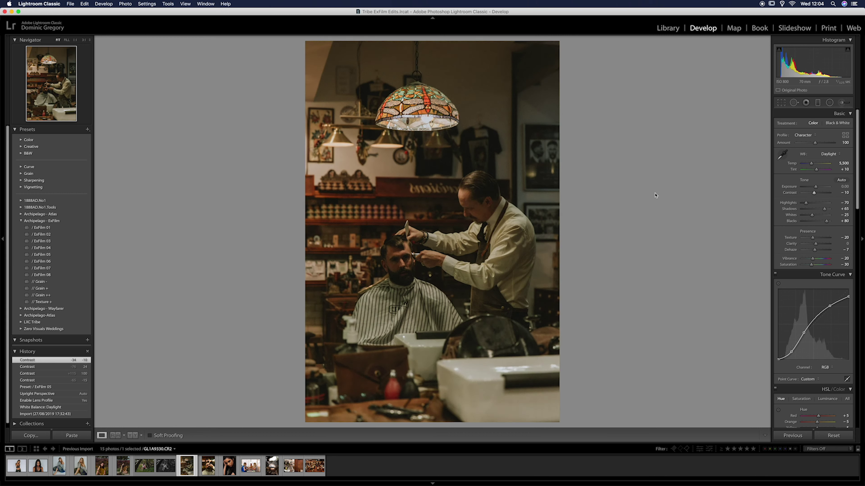
Apply the ExFilm grain-removal preset (Grain -) and check the seated client's face up close
click(395, 265)
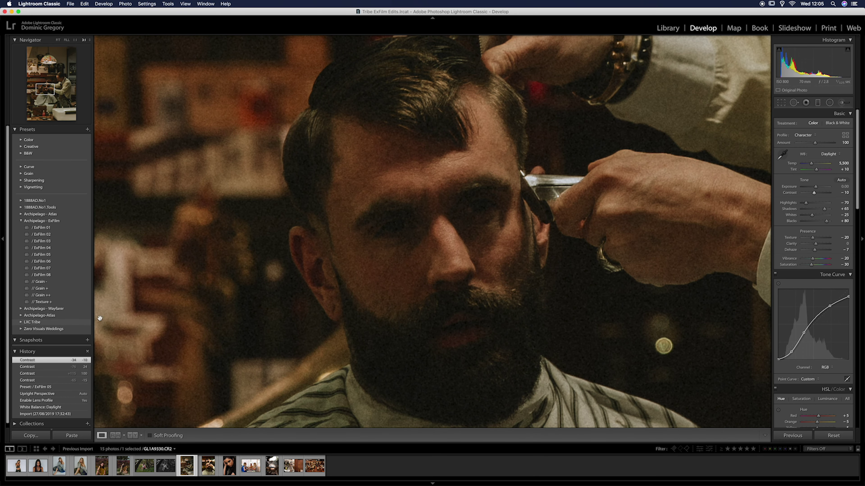
click(74, 282)
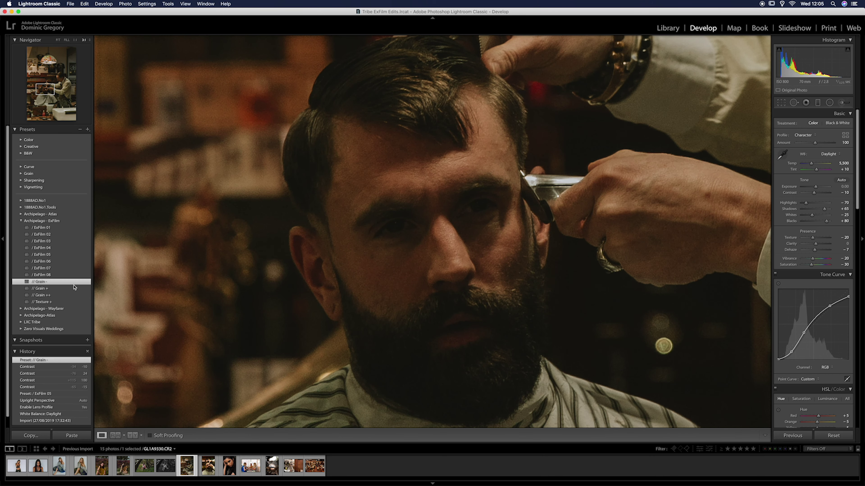
click(280, 258)
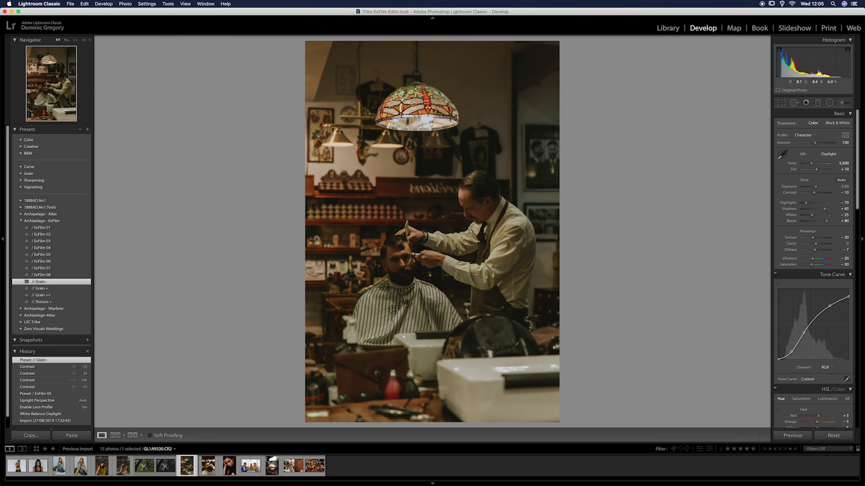
Add a subtle grain effect with Amount 16 while viewing the client's face up close
scroll(824, 282, down, 3)
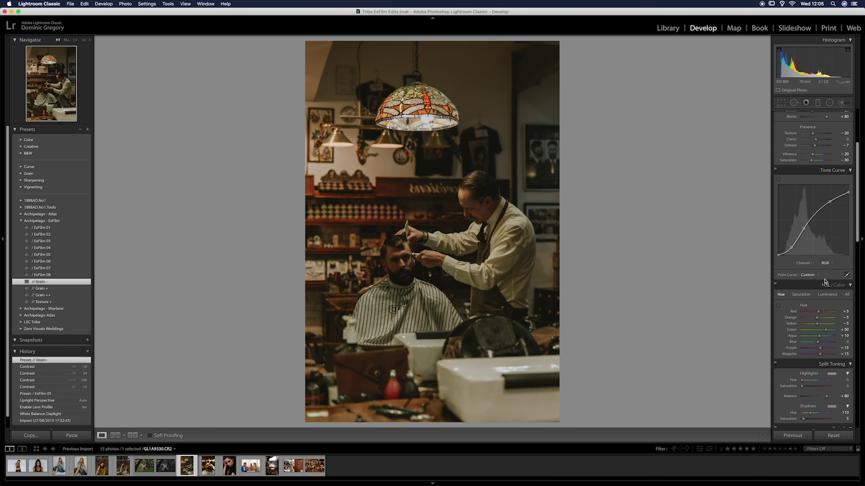
scroll(824, 281, down, 8)
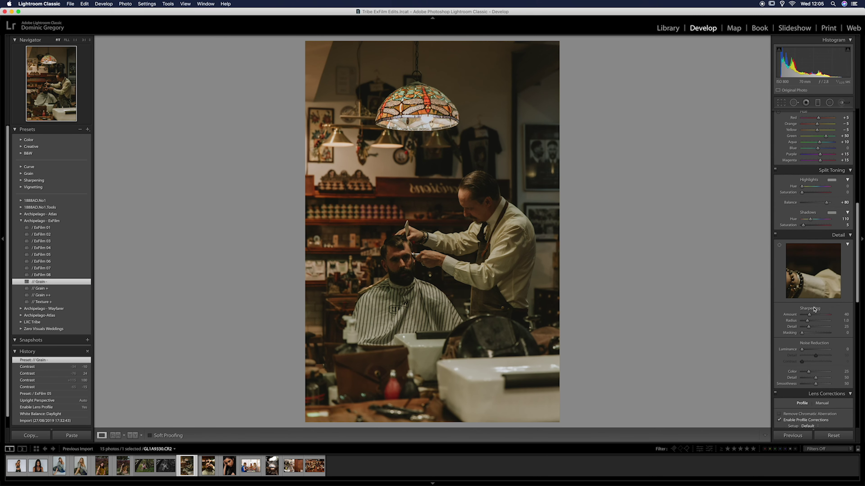
scroll(817, 340, down, 2)
click(816, 339)
scroll(817, 340, down, 4)
click(803, 344)
scroll(804, 346, down, 2)
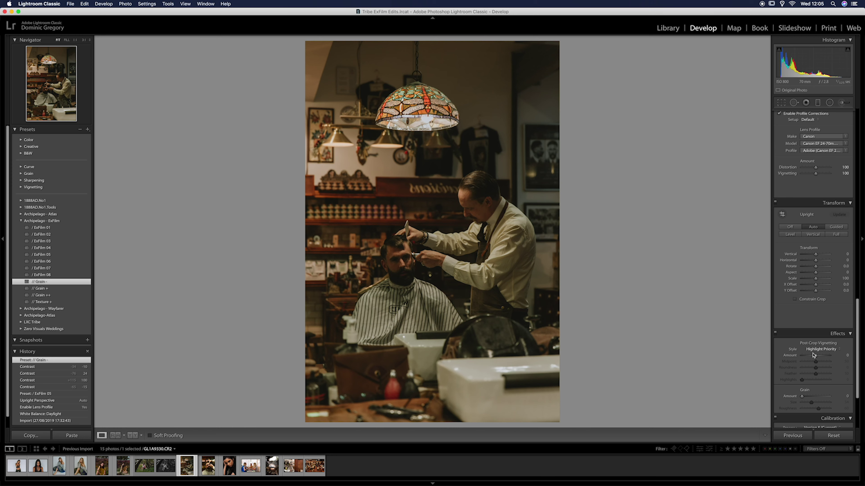
scroll(807, 358, down, 2)
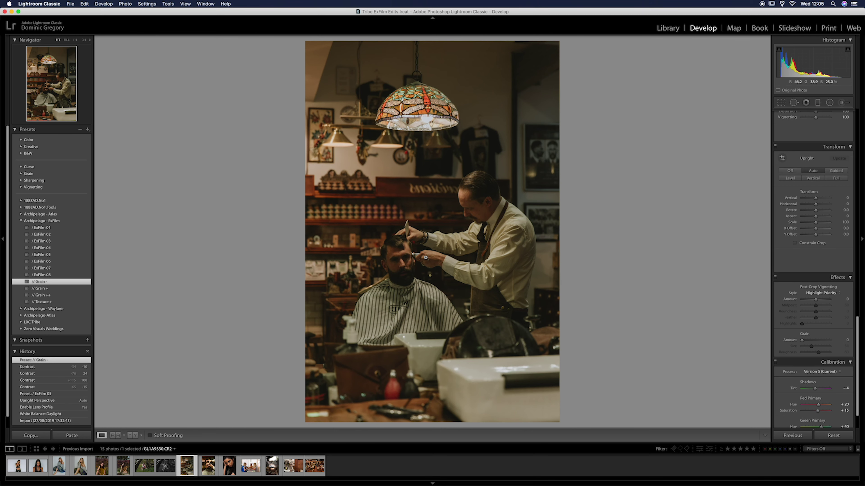
click(542, 276)
click(803, 340)
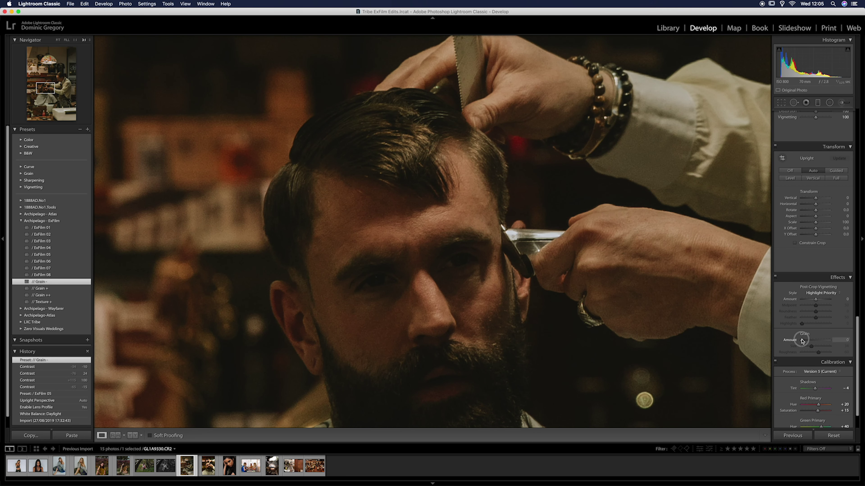
drag(802, 340, 806, 341)
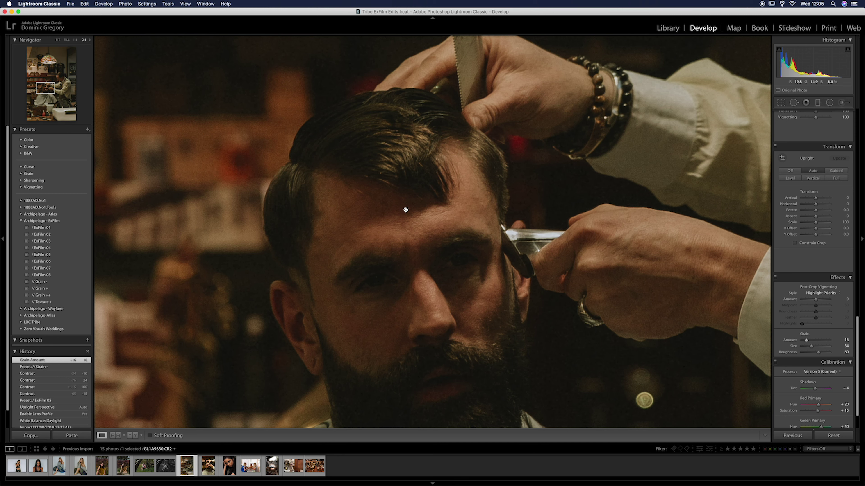
click(422, 227)
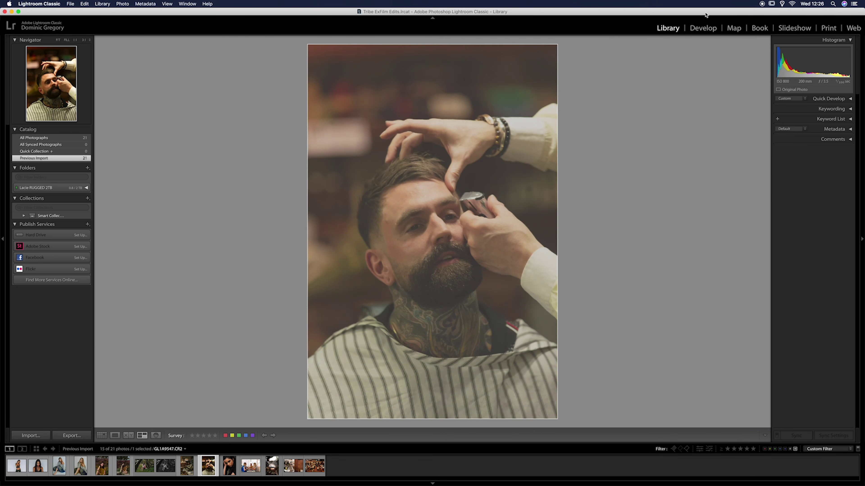
Develop GL1A9547.CR2, the close-up of the tattooed client, with the ExFilm 08 preset and set Contrast to −50
click(698, 29)
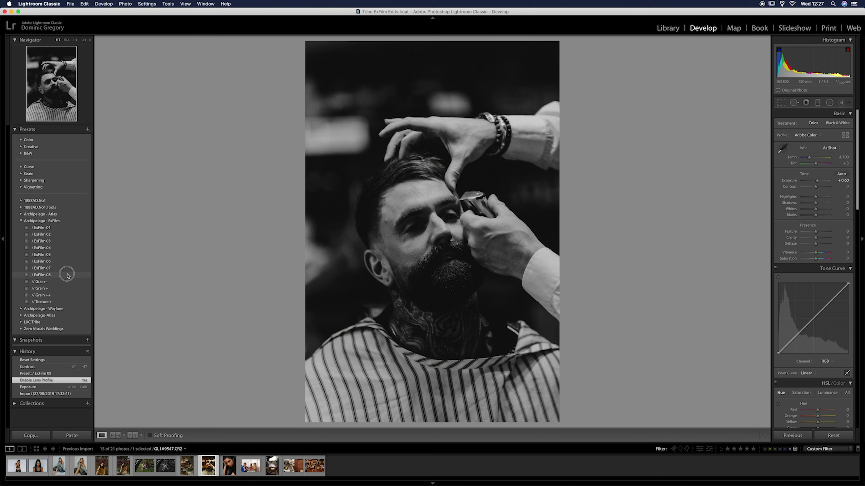
click(67, 275)
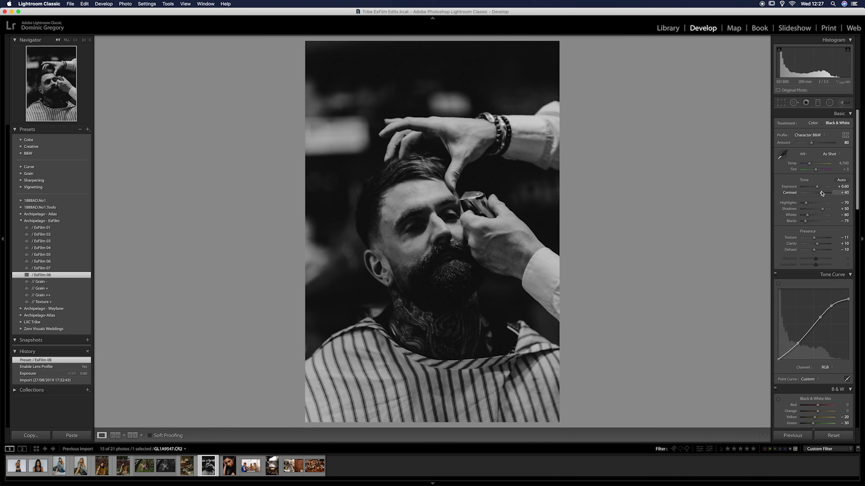
drag(822, 194, 810, 197)
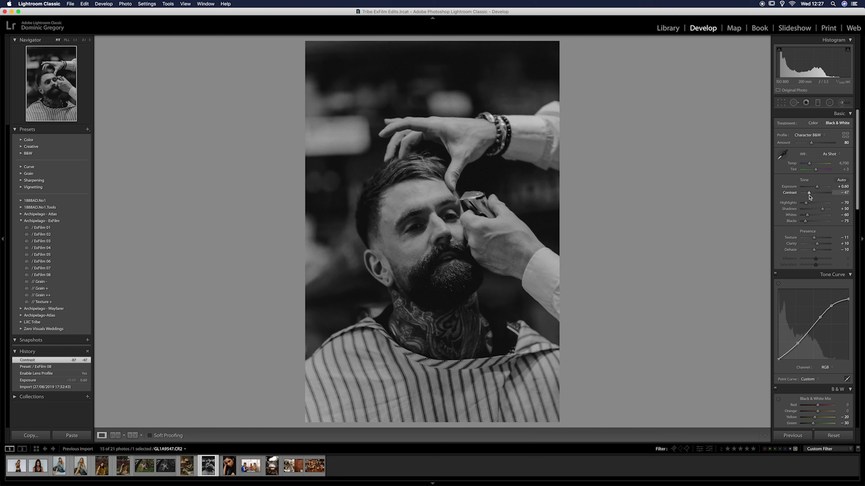
click(810, 196)
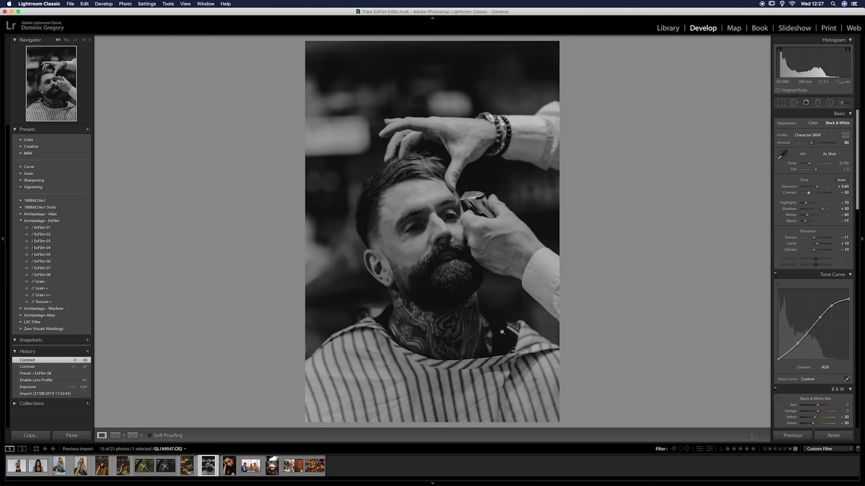
Open the dark-haired model's portrait, check her eye up close and apply the ExFilm 05 preset
click(228, 470)
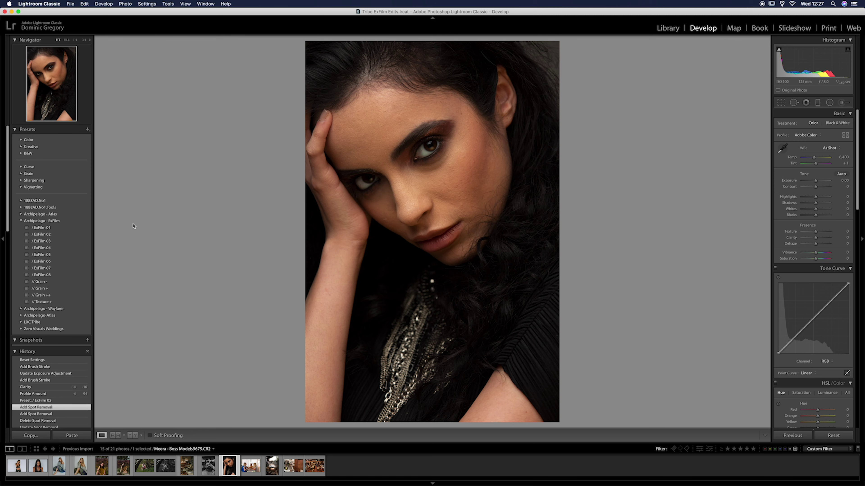
click(438, 143)
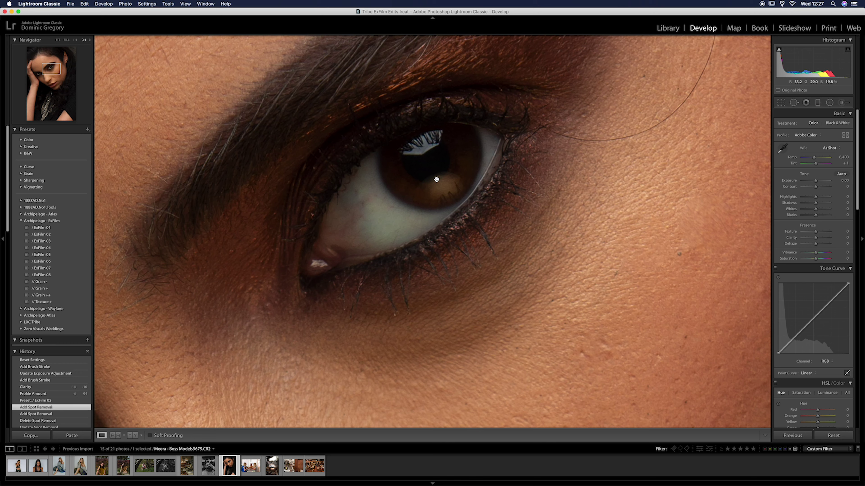
click(453, 206)
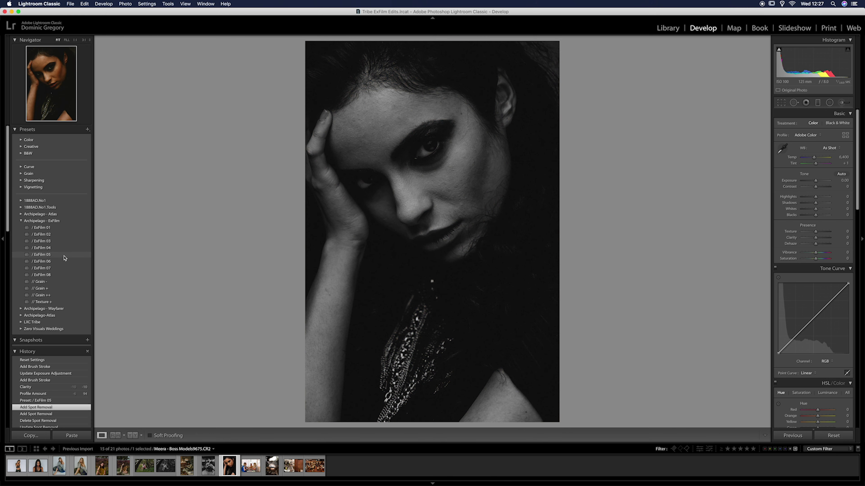
click(64, 255)
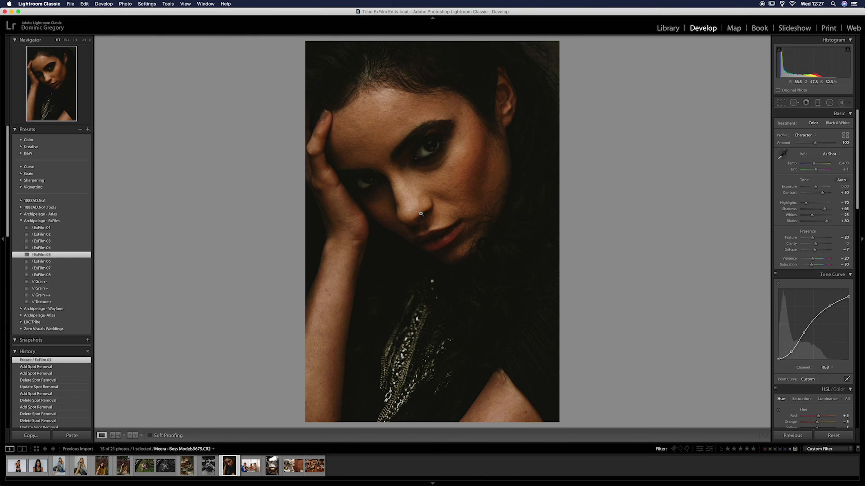
Lower the portrait's profile Amount to 67 and set Clarity to −15
key(q)
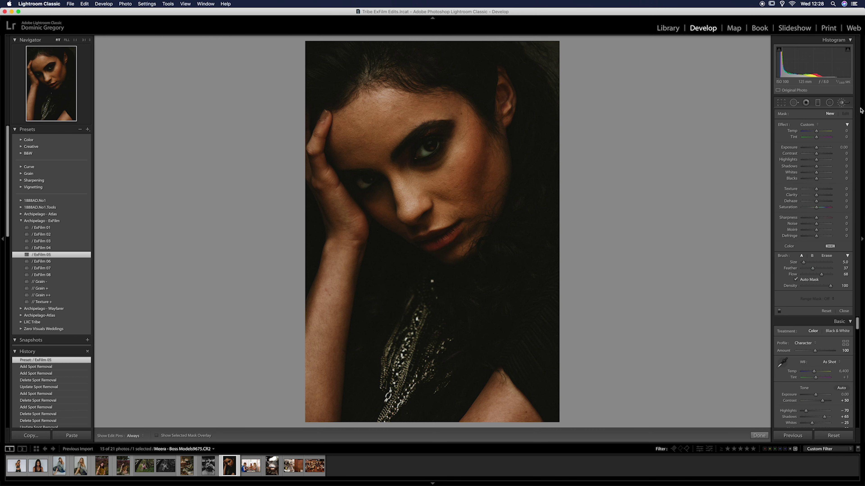
click(815, 143)
drag(815, 143, 808, 144)
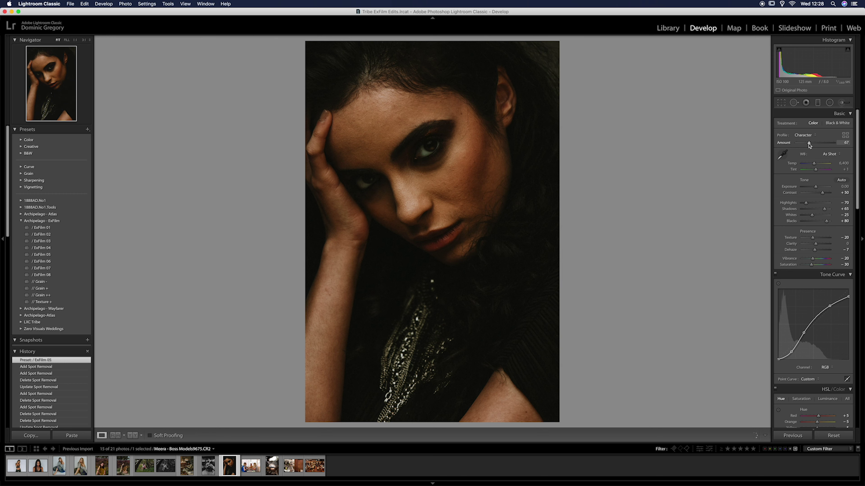
drag(815, 244, 814, 246)
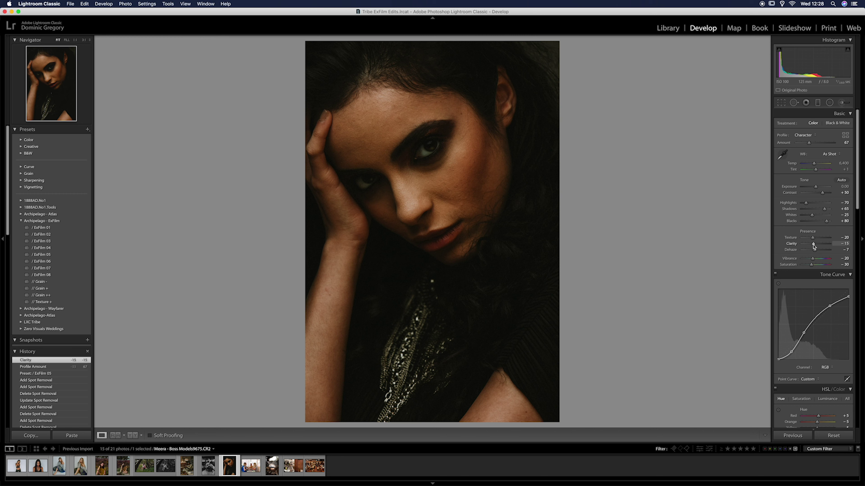
Paint over the model's eye with a reduced-size Adjustment Brush and adjust the local Exposure
click(844, 103)
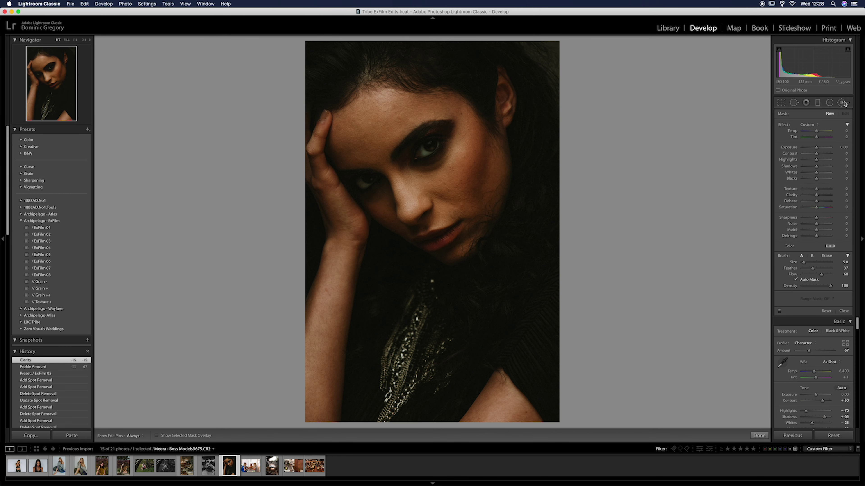
key(bracketleft)
key(bracketleft)
key(h)
mouse_move(430, 149)
mouse_down()
mouse_move(428, 141)
mouse_move(415, 152)
mouse_move(433, 143)
mouse_up()
key(h)
drag(818, 149, 816, 149)
key(h)
click(431, 148)
click(842, 103)
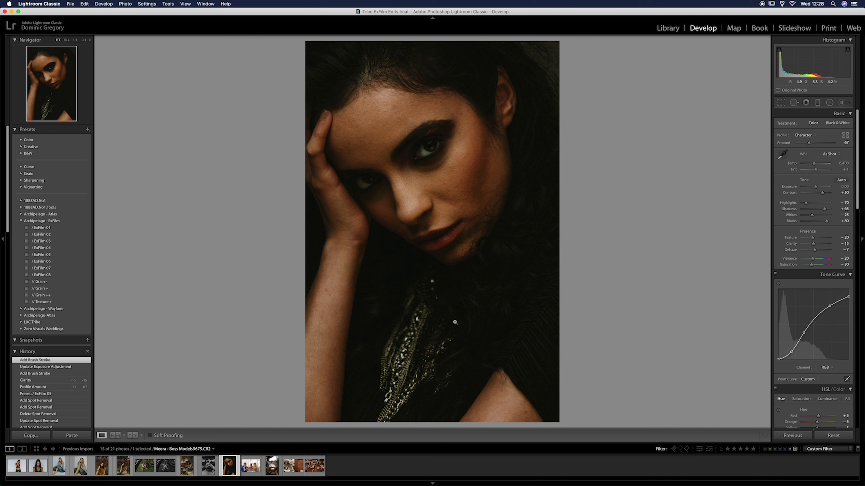
Open GL1A7269.CR2, the manicure photo, apply the ExFilm 03 preset and set Shadows to +52
key(Right)
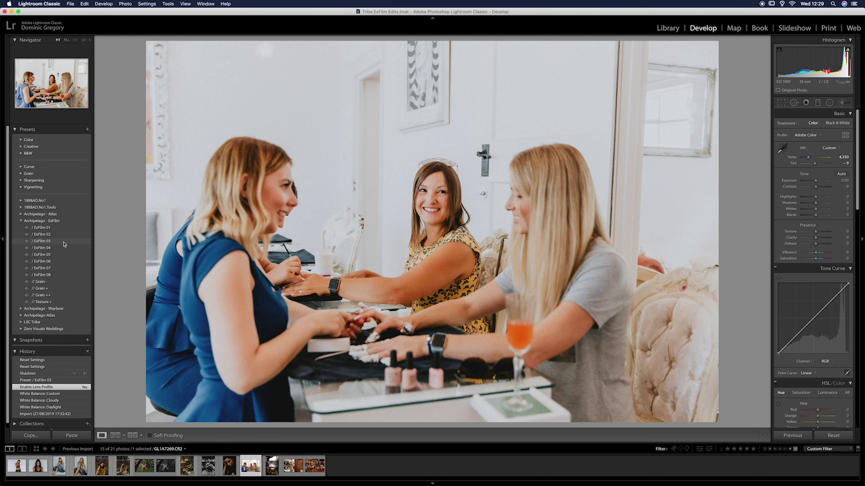
click(63, 241)
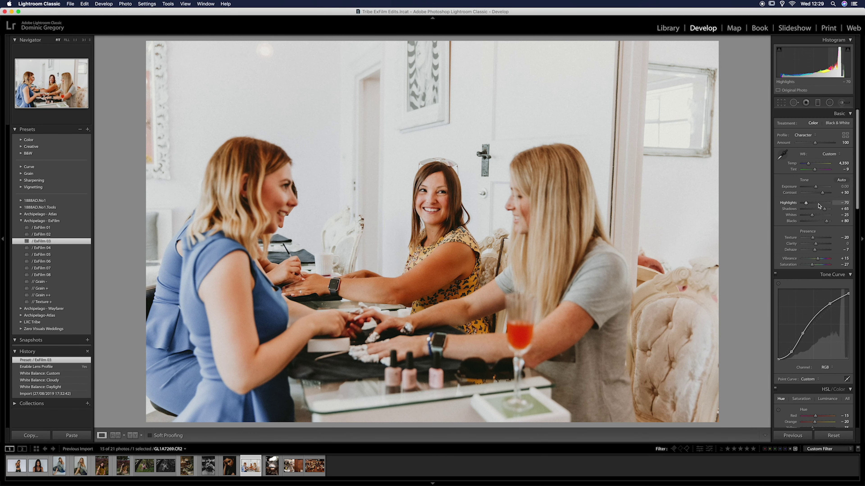
drag(825, 208, 823, 211)
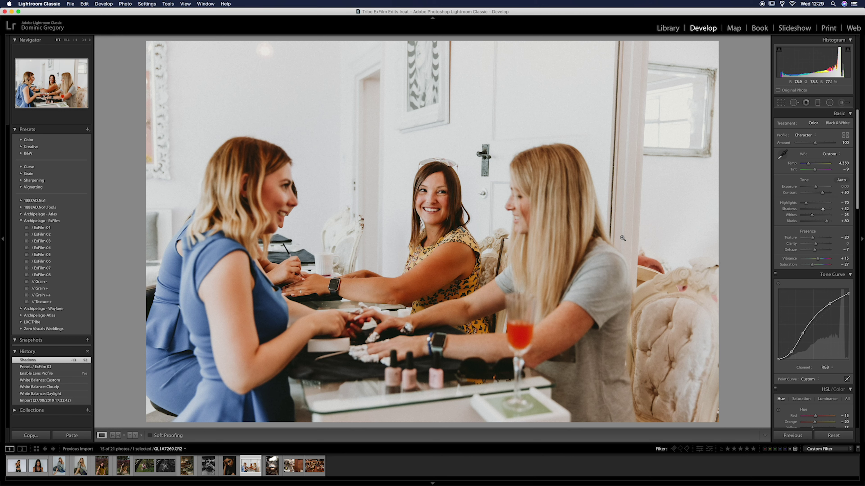
Open ZERO9278.CR3, the photo of salve tins in a copper bowl, and apply the ExFilm 01 preset
key(Right)
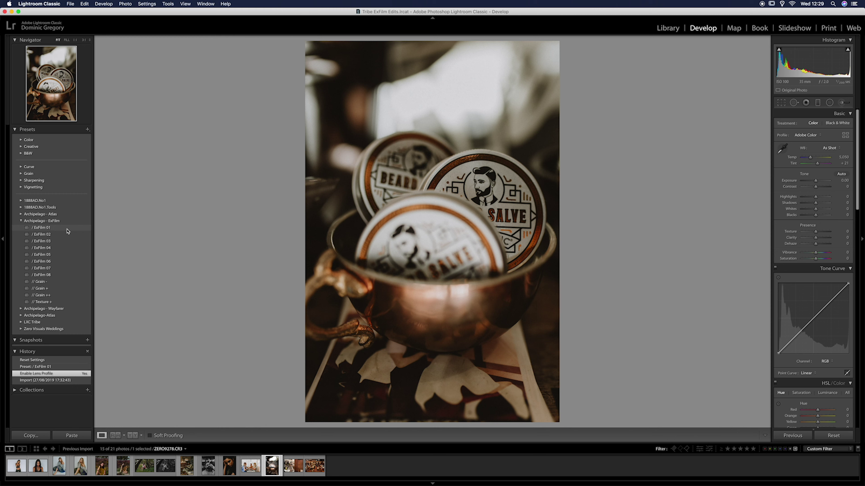
click(68, 230)
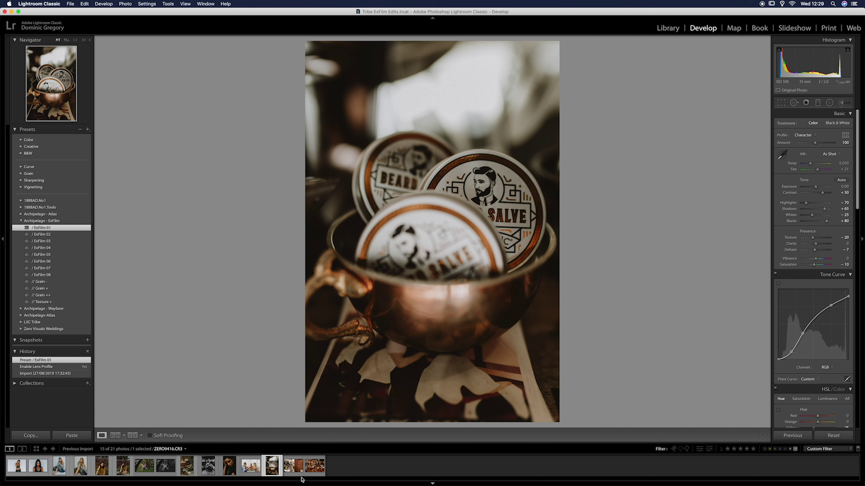
Open ZERO9416.CR3, the barbershop photo with the striped cape, and apply the ExFilm 06 preset
click(295, 472)
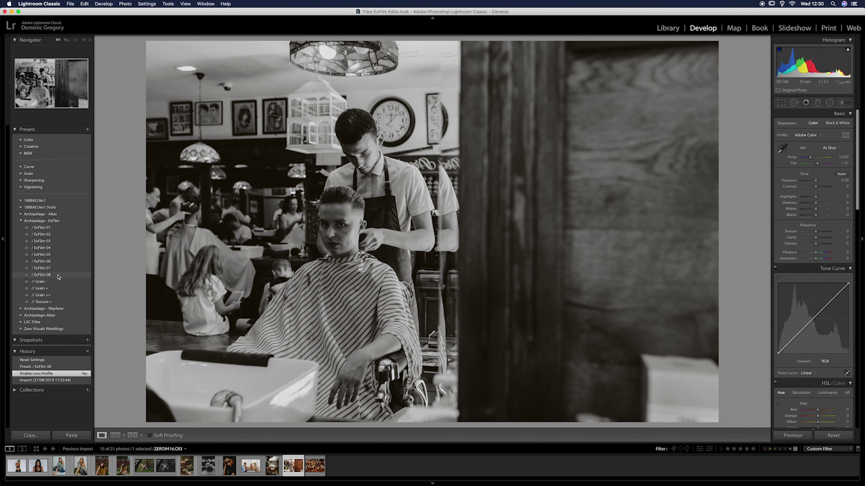
click(56, 262)
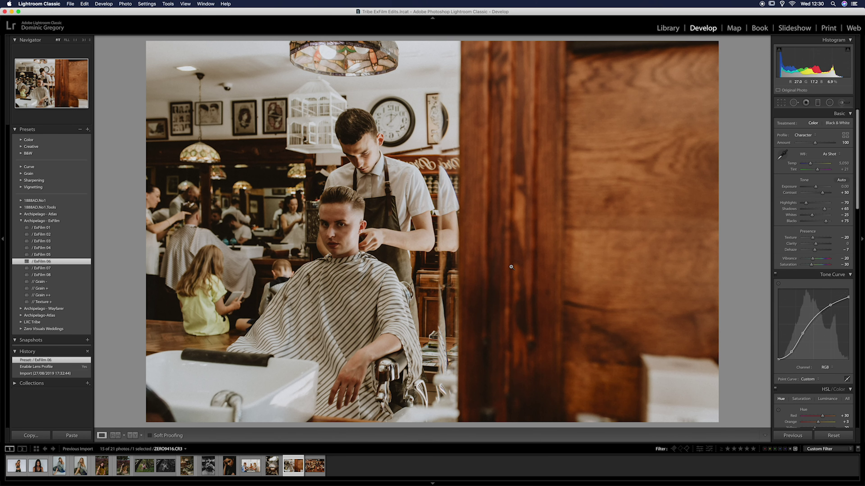
Open ZERO9481.CR3, the photo of the toy-figure barbershop, and apply the ExFilm 05 preset
key(Right)
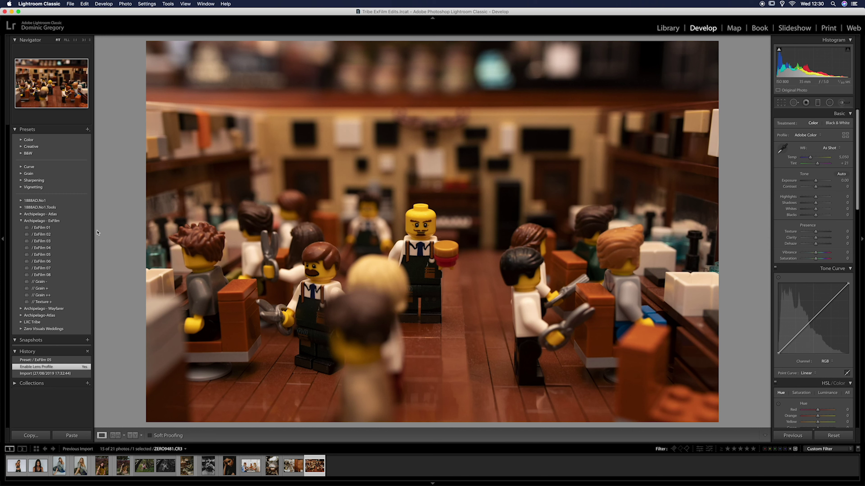
mouse_move(72, 231)
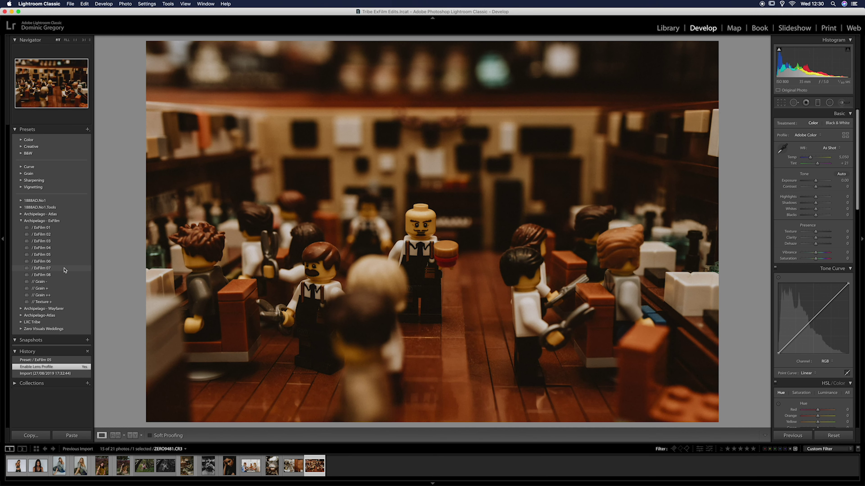
click(62, 255)
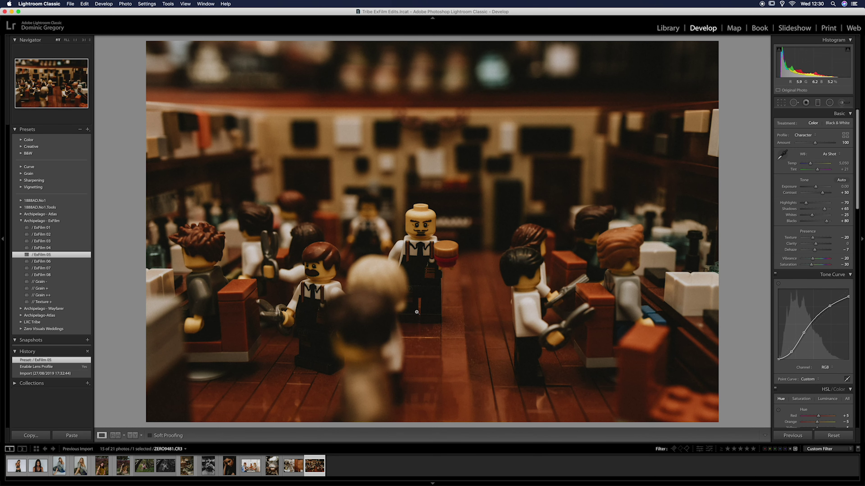
Show the edited photos together in the Library's Survey view and make the first studio portrait the active photo
key(e)
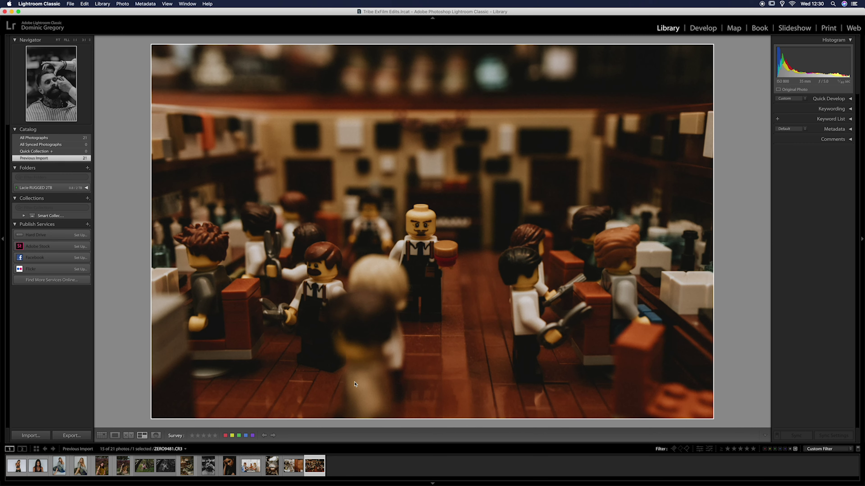
key(super+a)
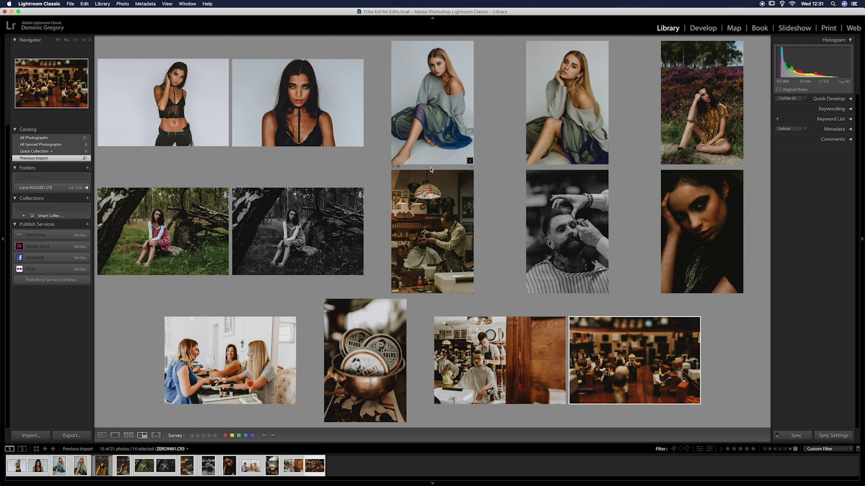
click(18, 467)
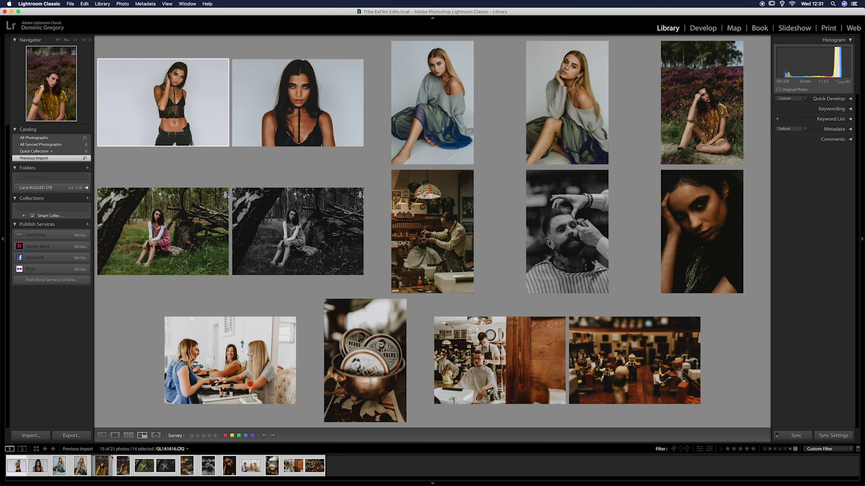
Review the edited photos one by one in Loupe view, from the first studio portrait to the dark close-up portrait GL1A9547.CR2
click(116, 435)
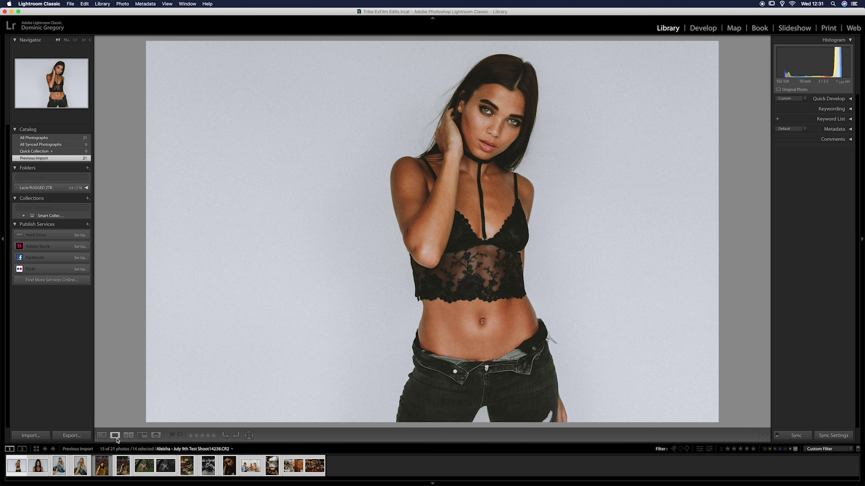
key(Right)
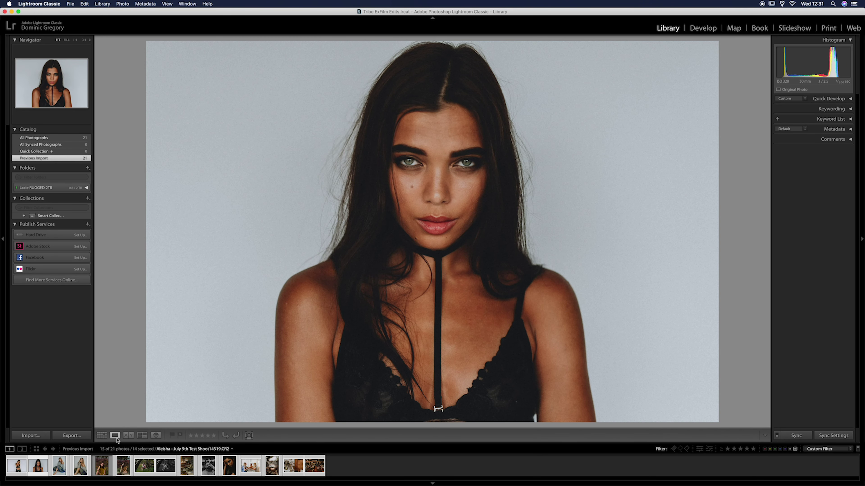
key(Right)
key(Right)
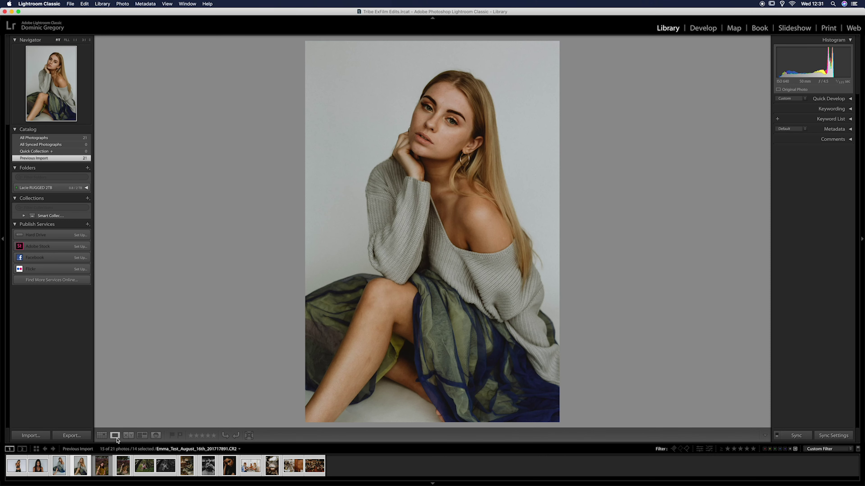
key(Right)
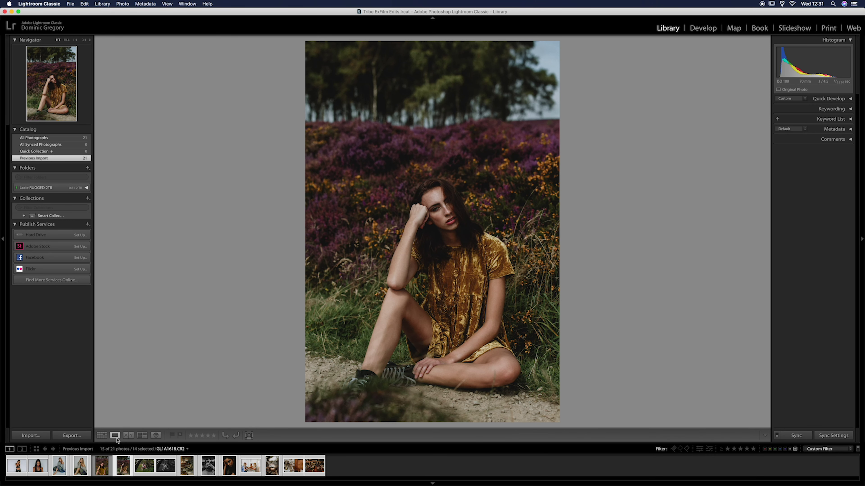
key(Right)
key(Right)
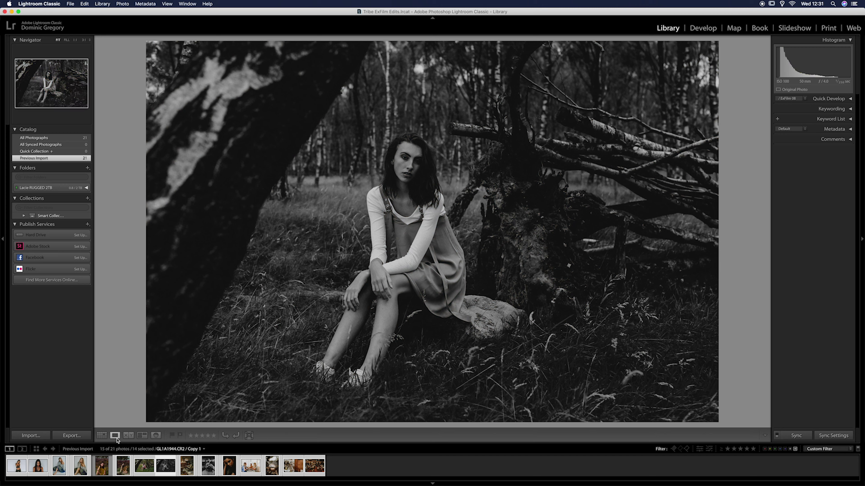
key(Right)
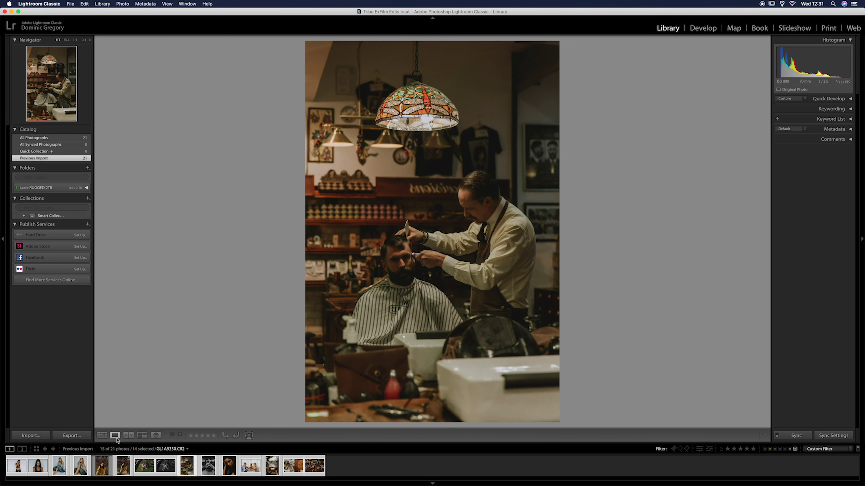
key(Right)
key(Right)
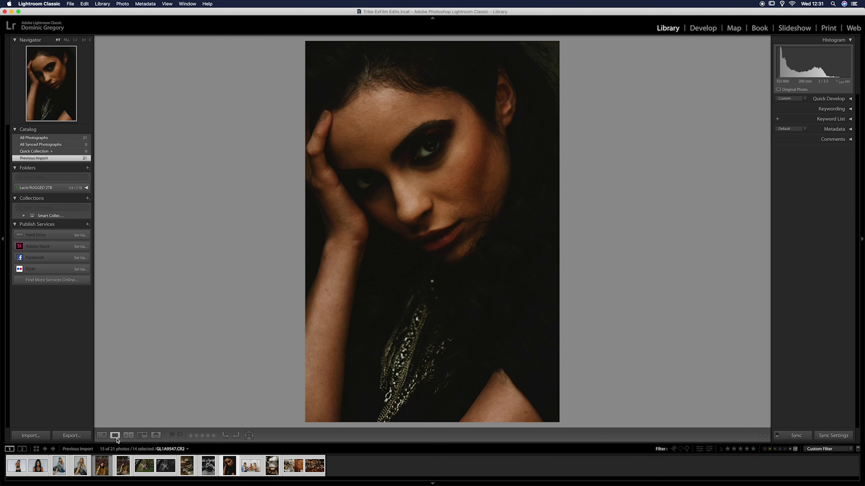